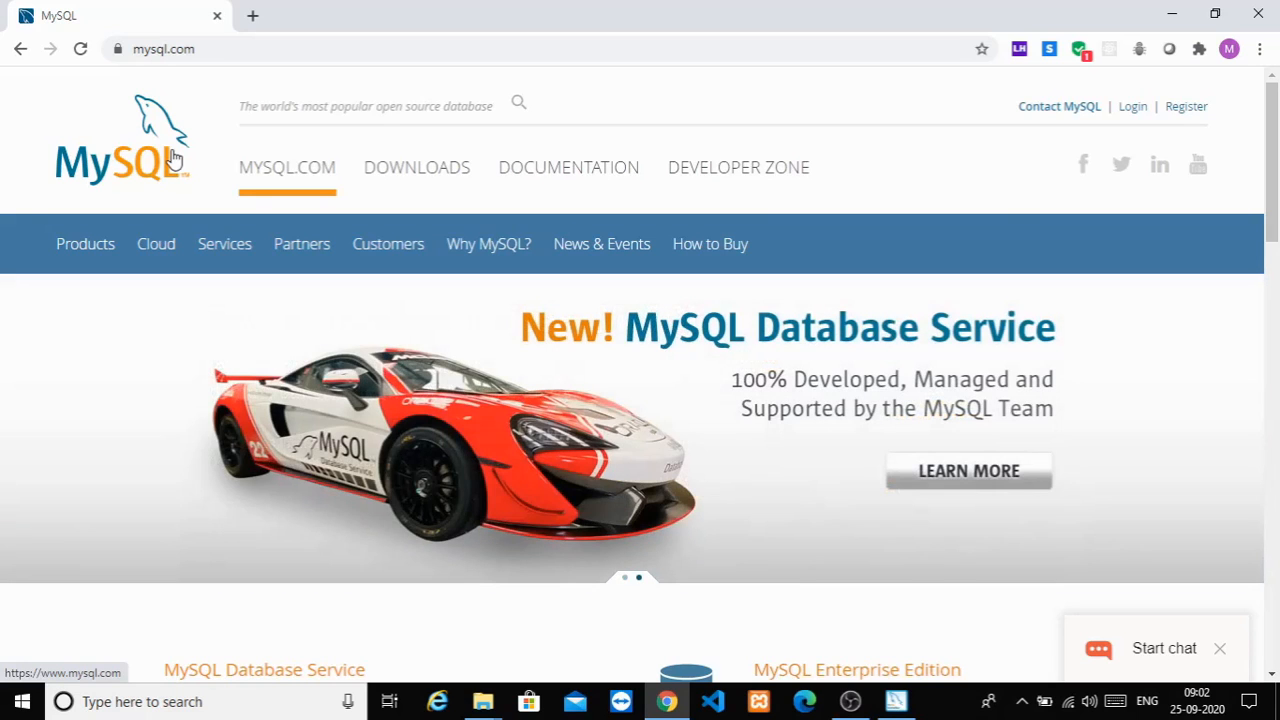
Step: Check the full mysql.com address in Chrome's address bar
click(242, 50)
Step: Go from the mysql.com home page to the MySQL Downloads page
click(265, 49)
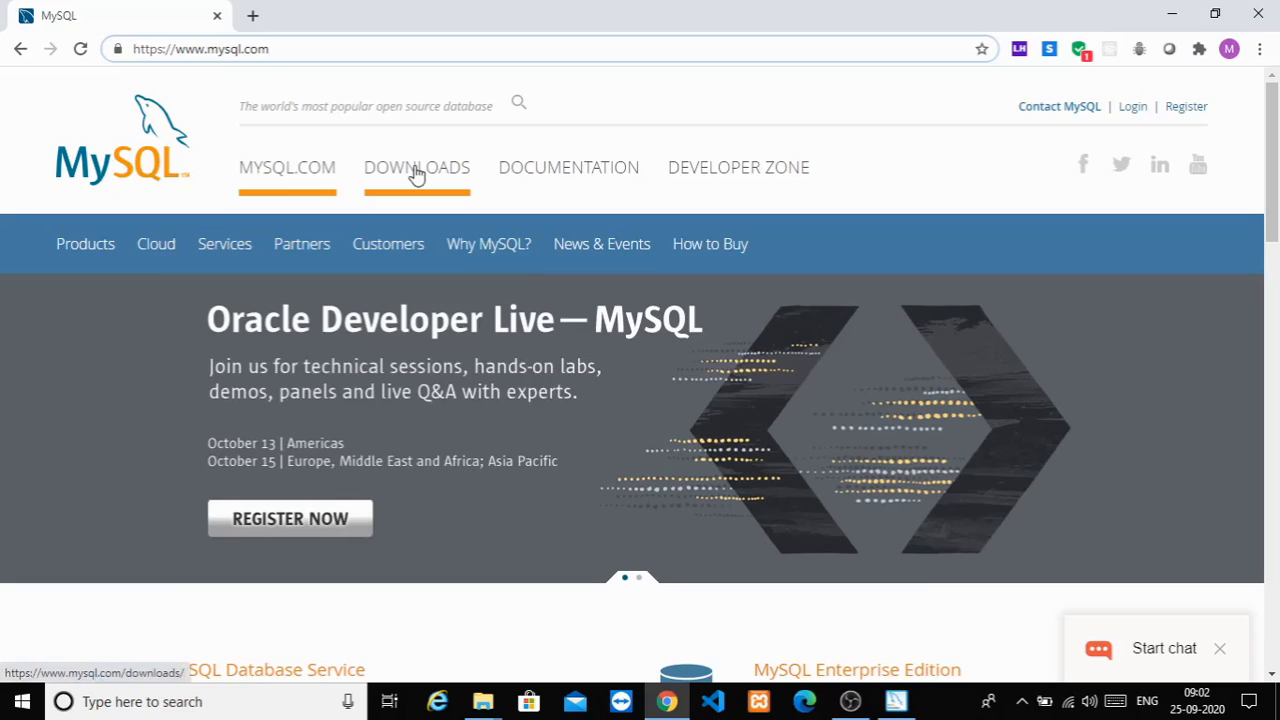
click(418, 174)
click(418, 174)
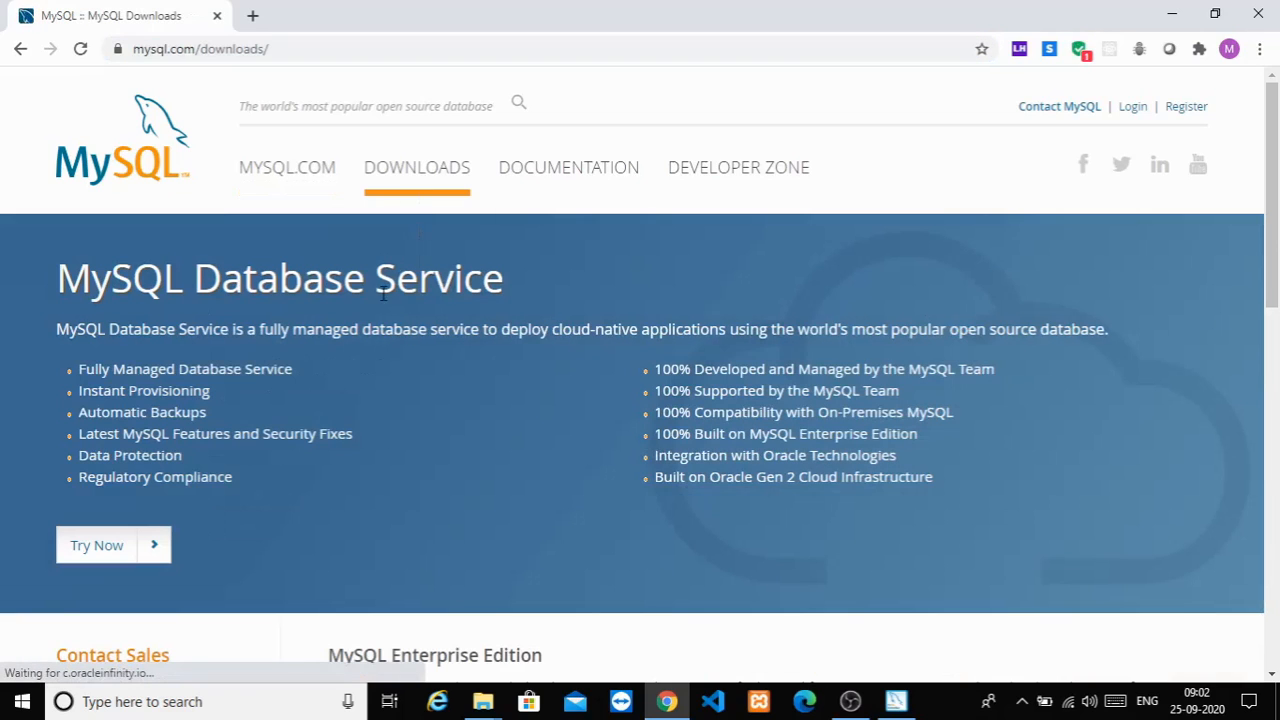
Step: Find and open the 'MySQL Community (GPL) Downloads' link
scroll(388, 303, down, 9)
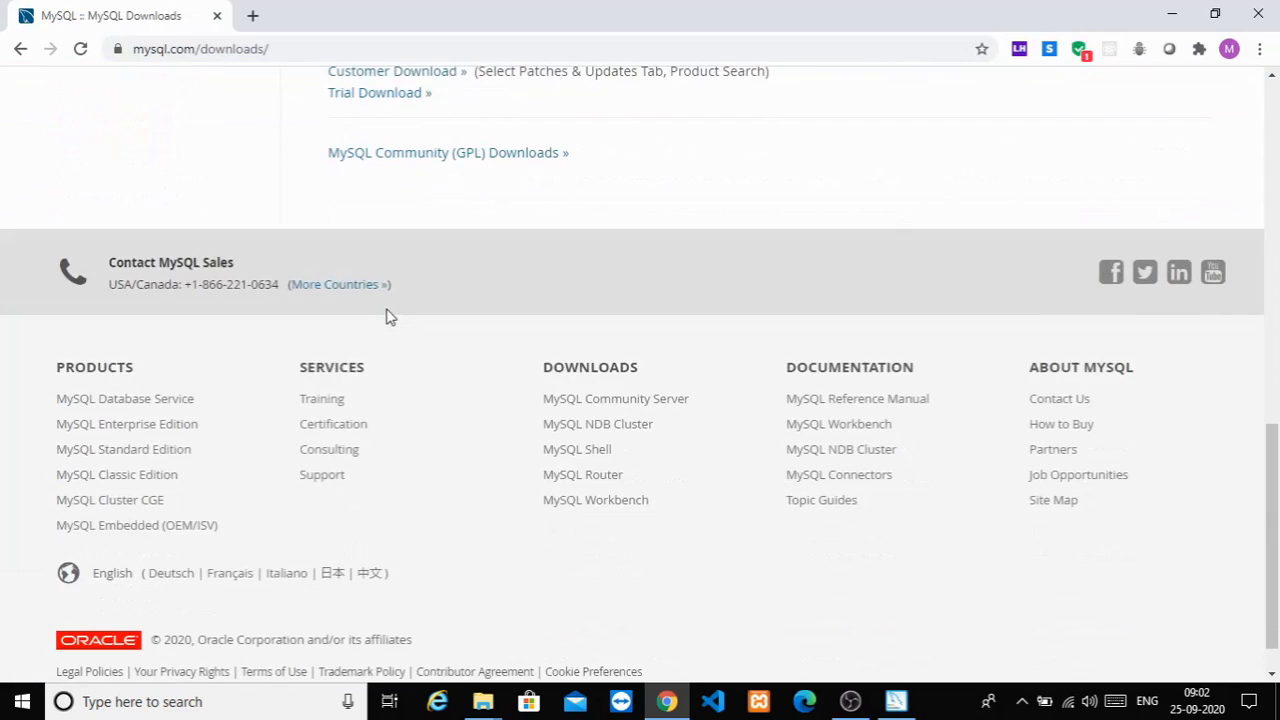
scroll(394, 314, up, 2)
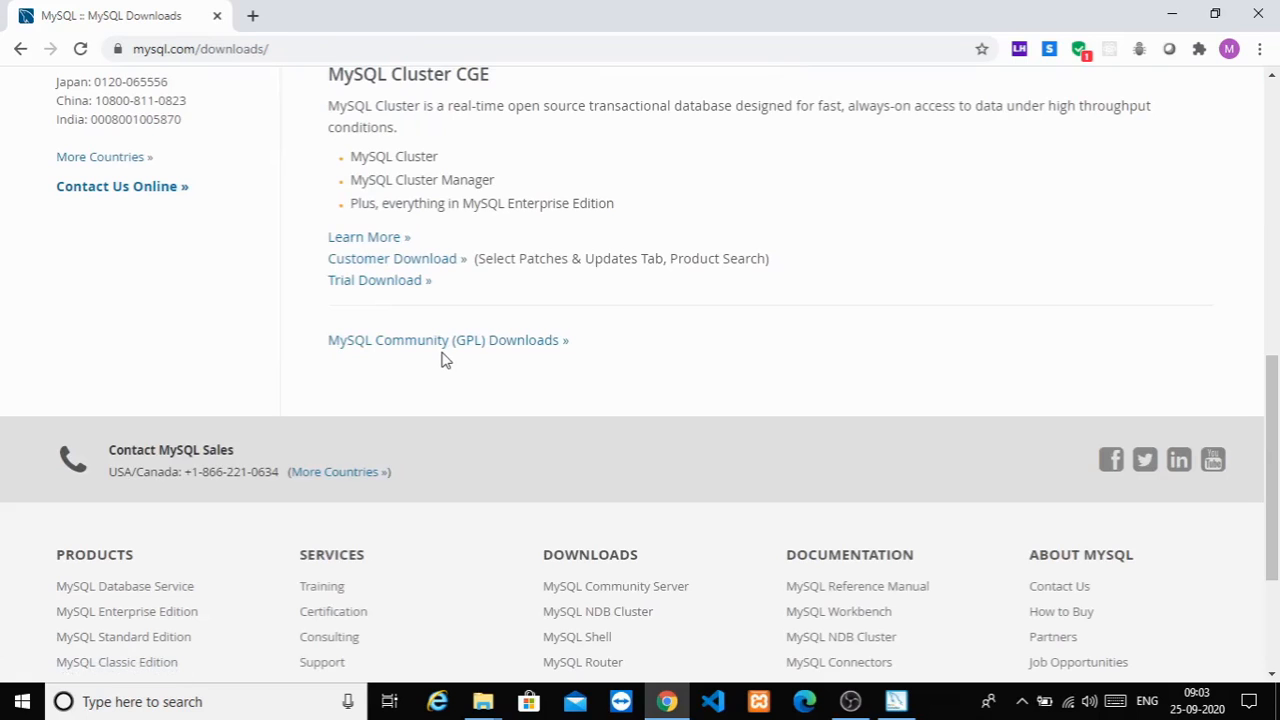
scroll(445, 360, up, 3)
scroll(374, 497, down, 1)
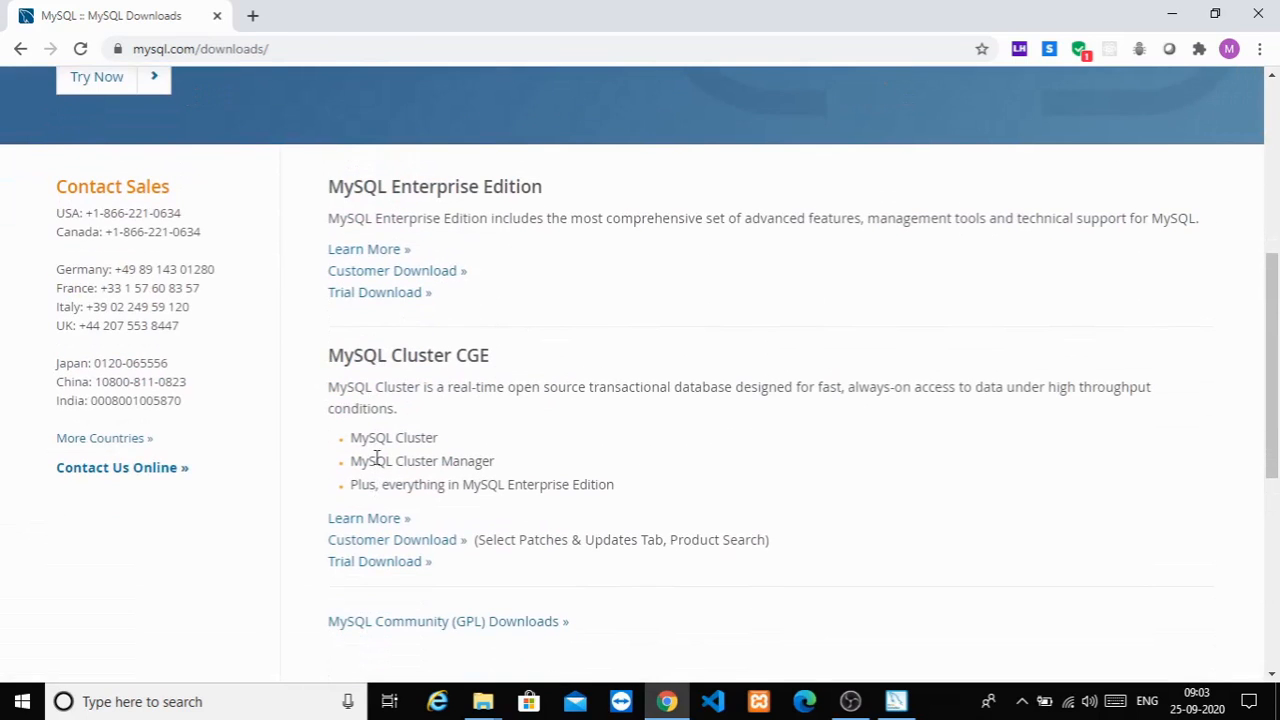
scroll(467, 357, down, 3)
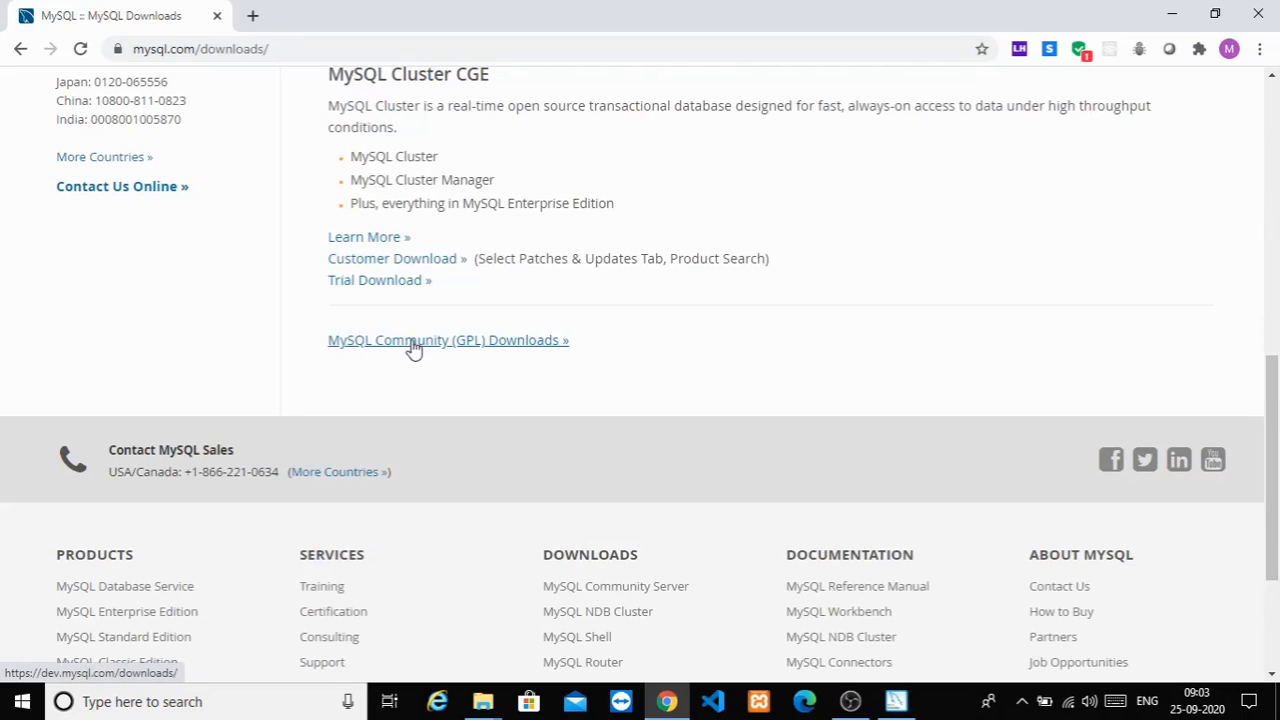
scroll(419, 346, up, 3)
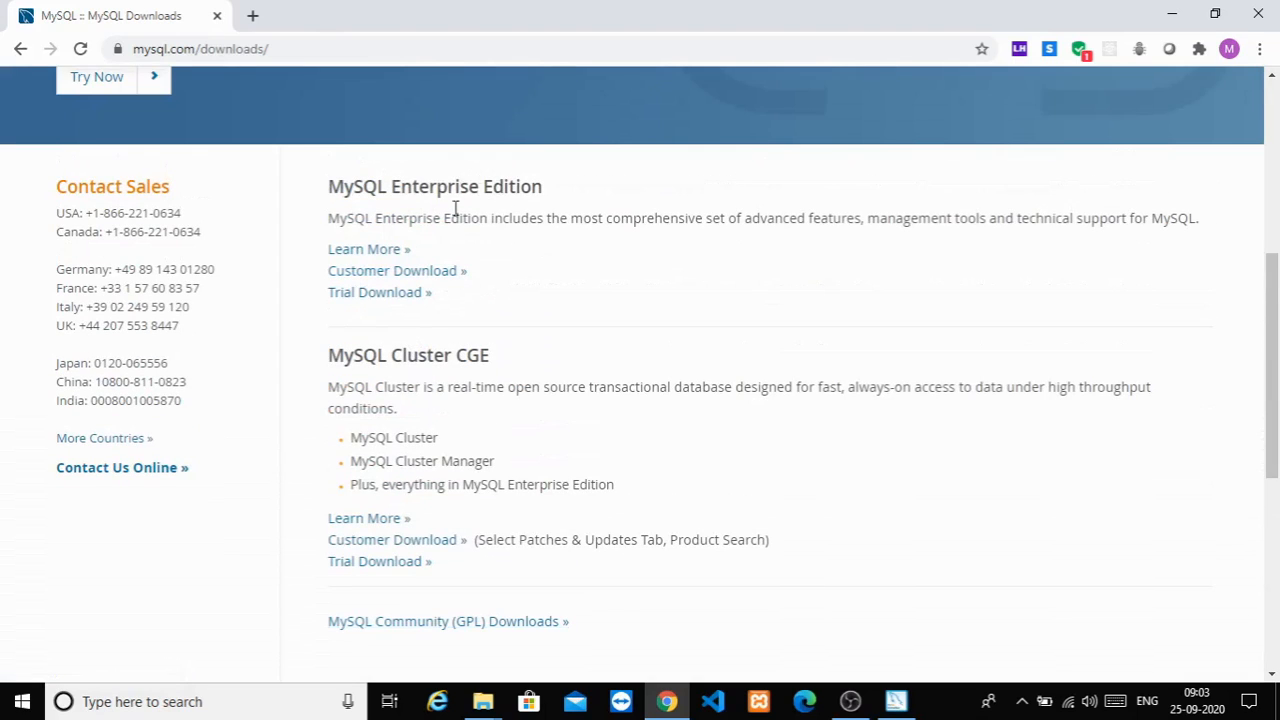
scroll(434, 294, down, 5)
scroll(437, 229, up, 1)
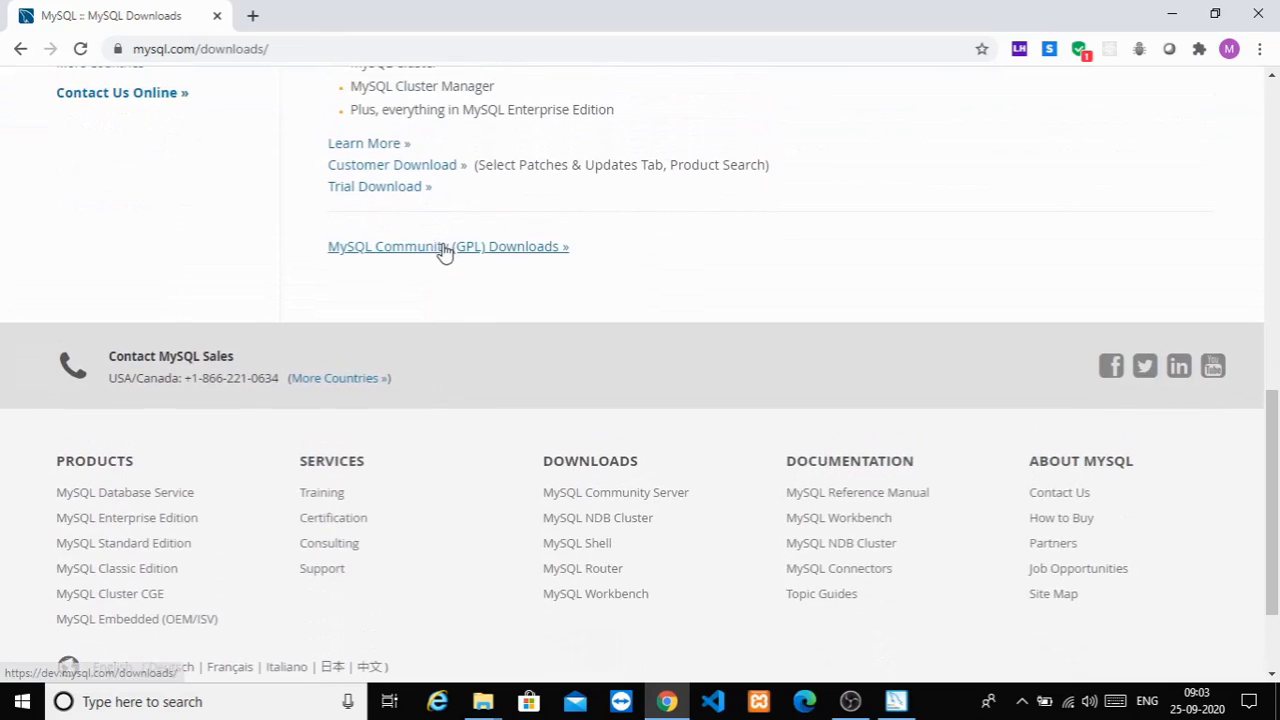
click(443, 249)
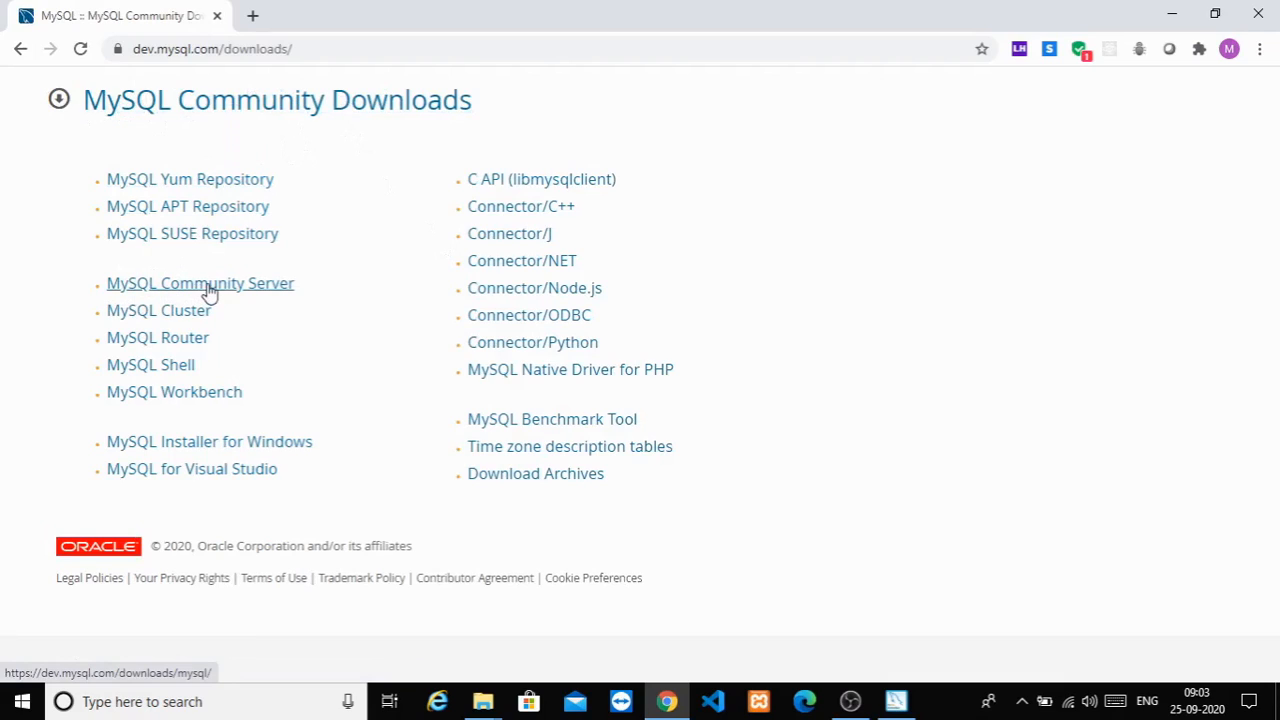
Step: Open MySQL Community Server and go to the MySQL Installer for Windows download page
click(209, 290)
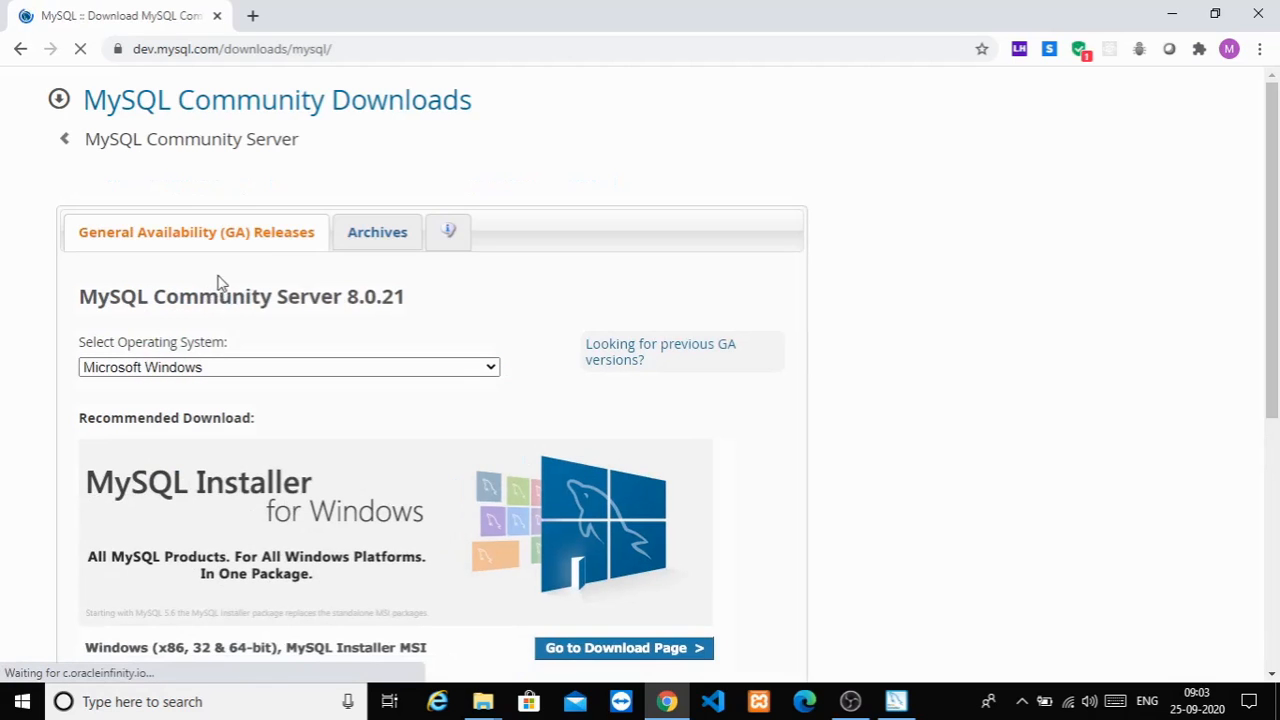
scroll(119, 343, down, 2)
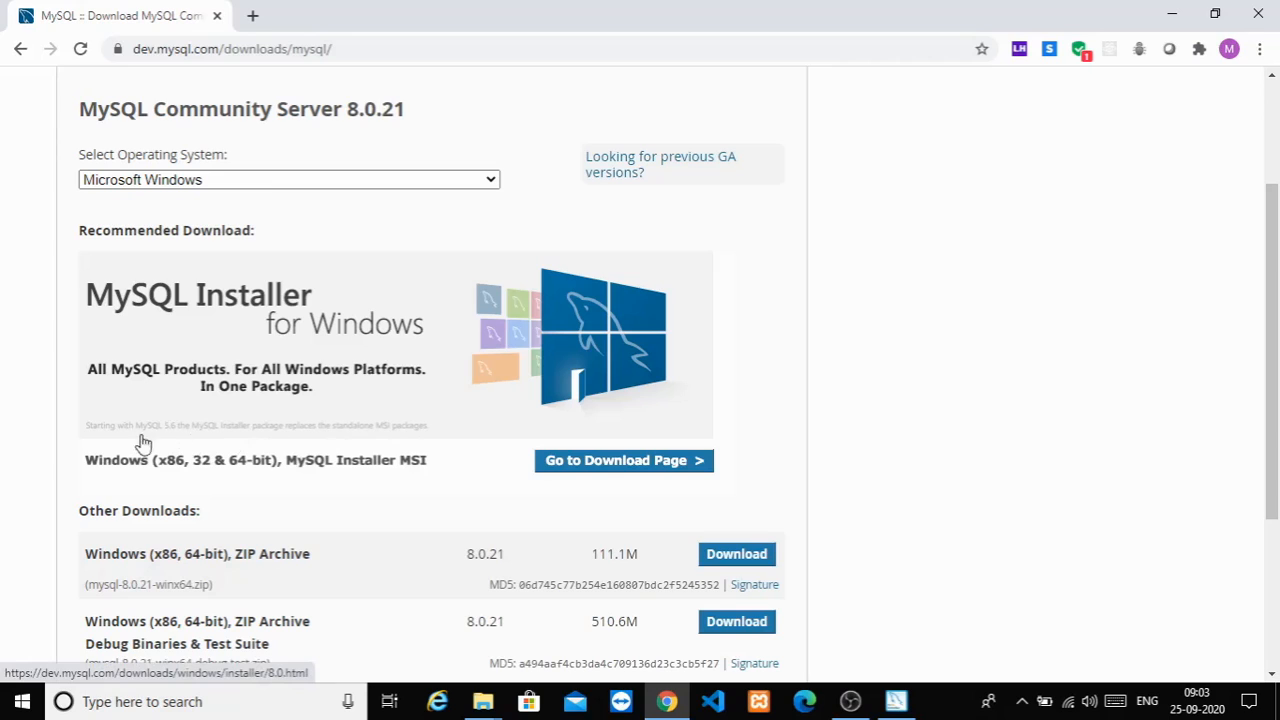
click(593, 472)
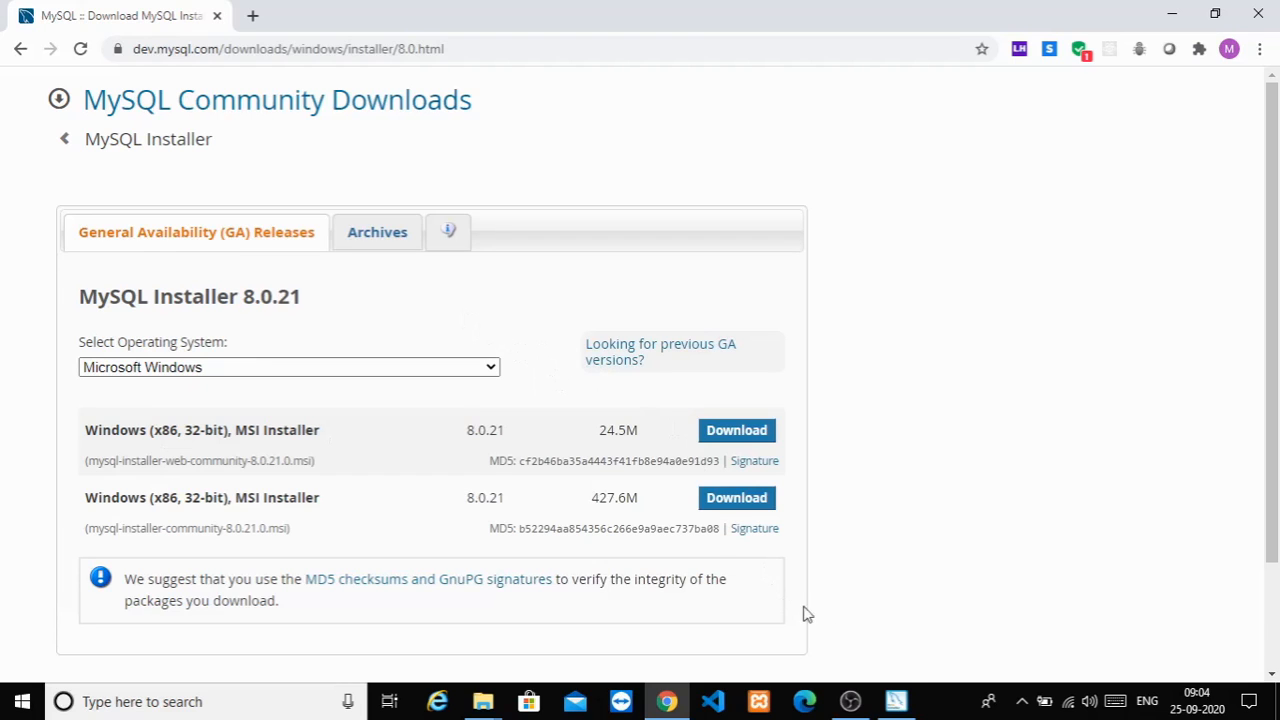
Step: Bring the downloaded MySQL Installer window forward at the setup type choice
click(896, 702)
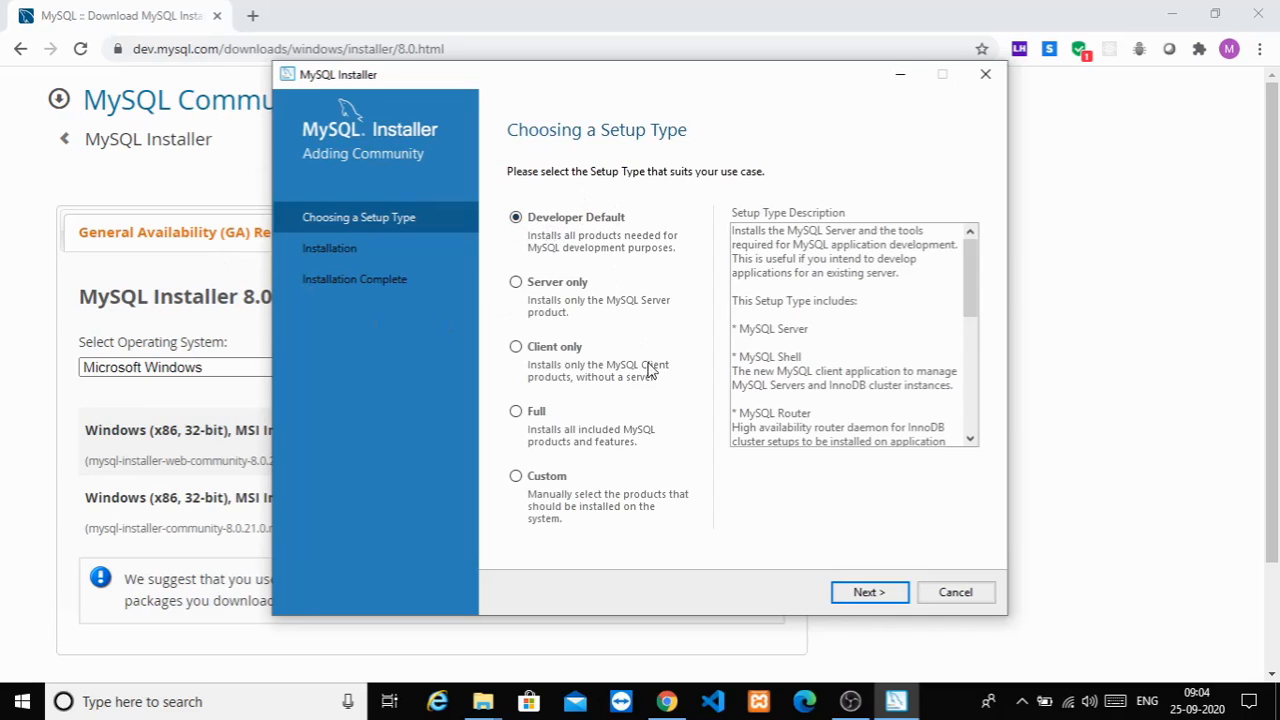
Step: Choose Developer Default and continue despite the unmet MySQL For Excel requirements
click(868, 592)
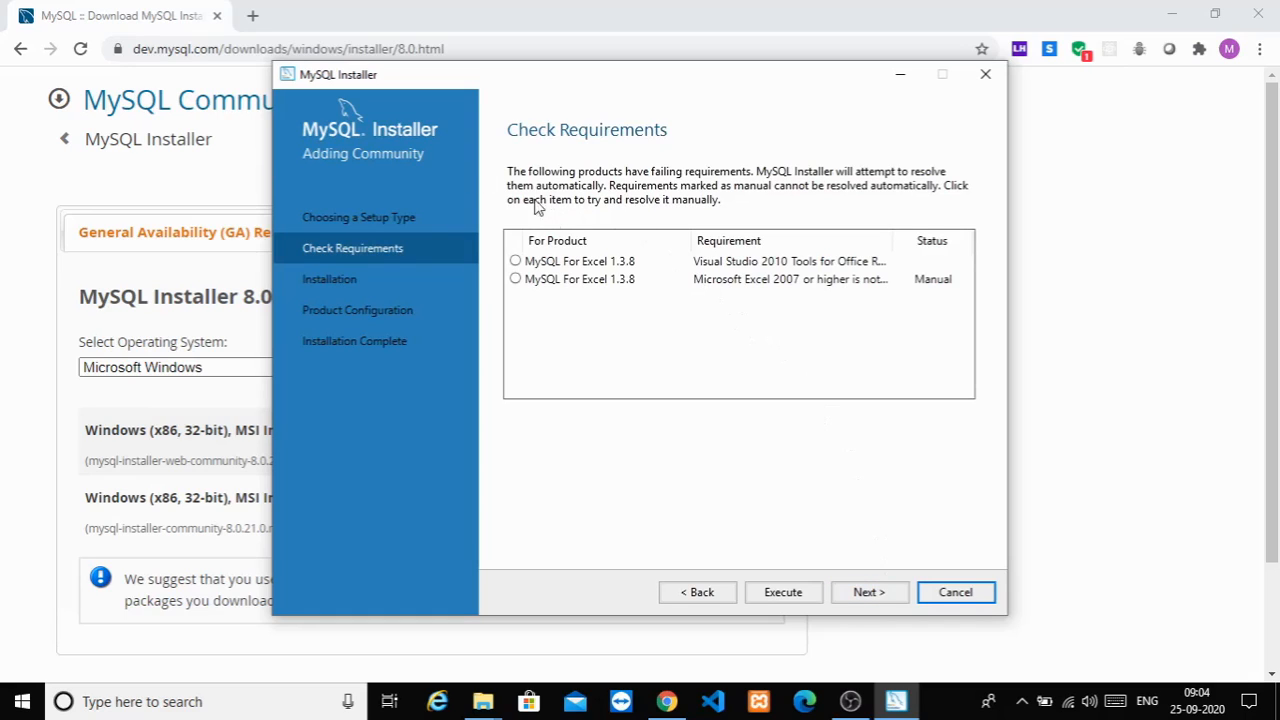
click(515, 261)
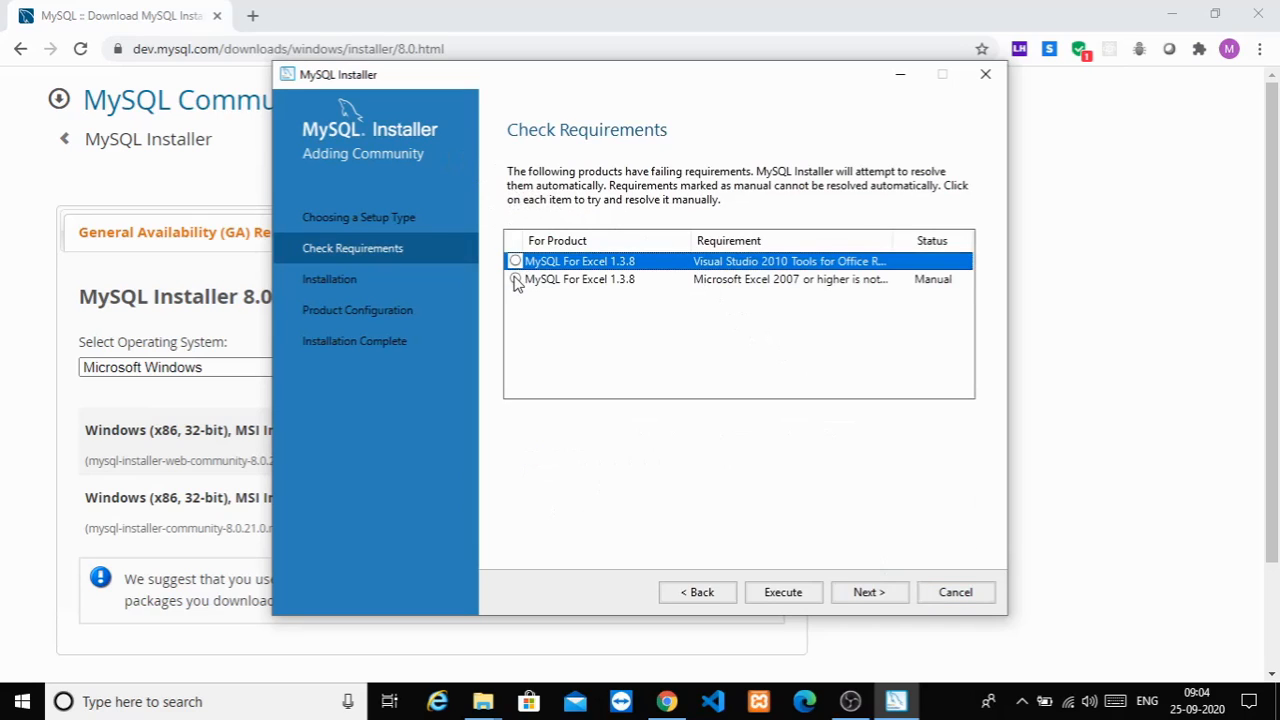
click(516, 279)
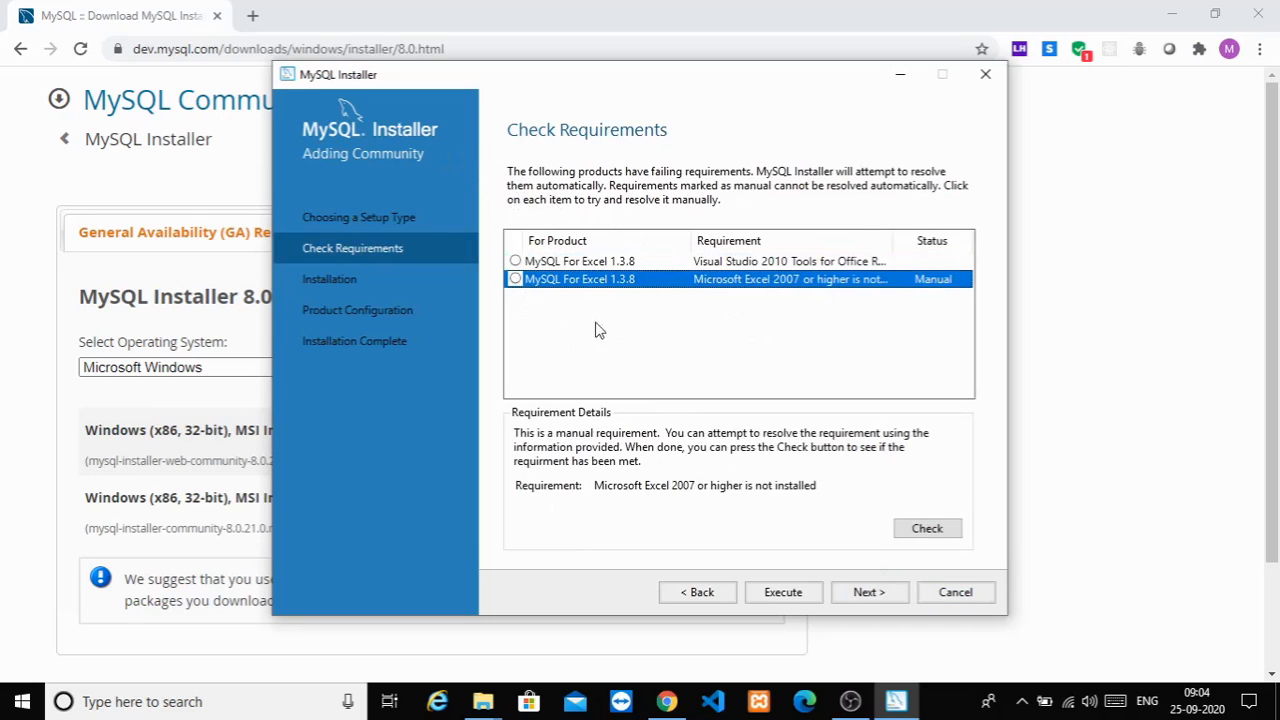
click(884, 594)
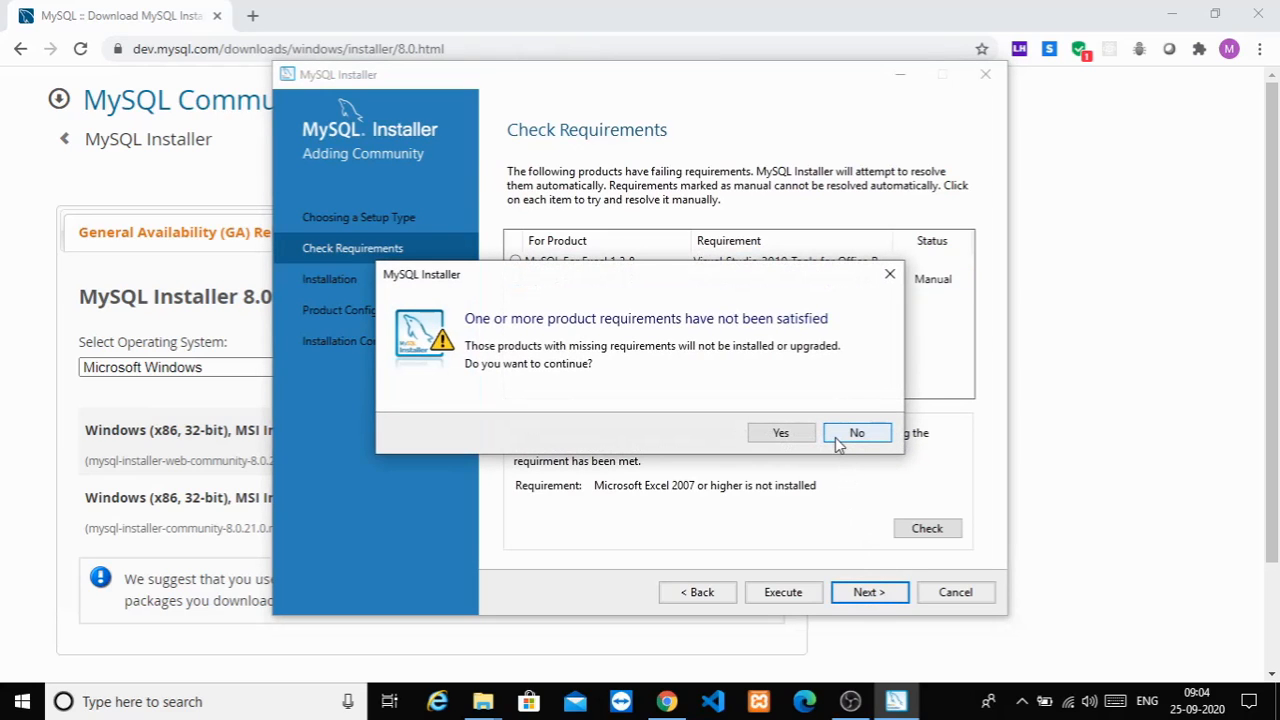
click(835, 437)
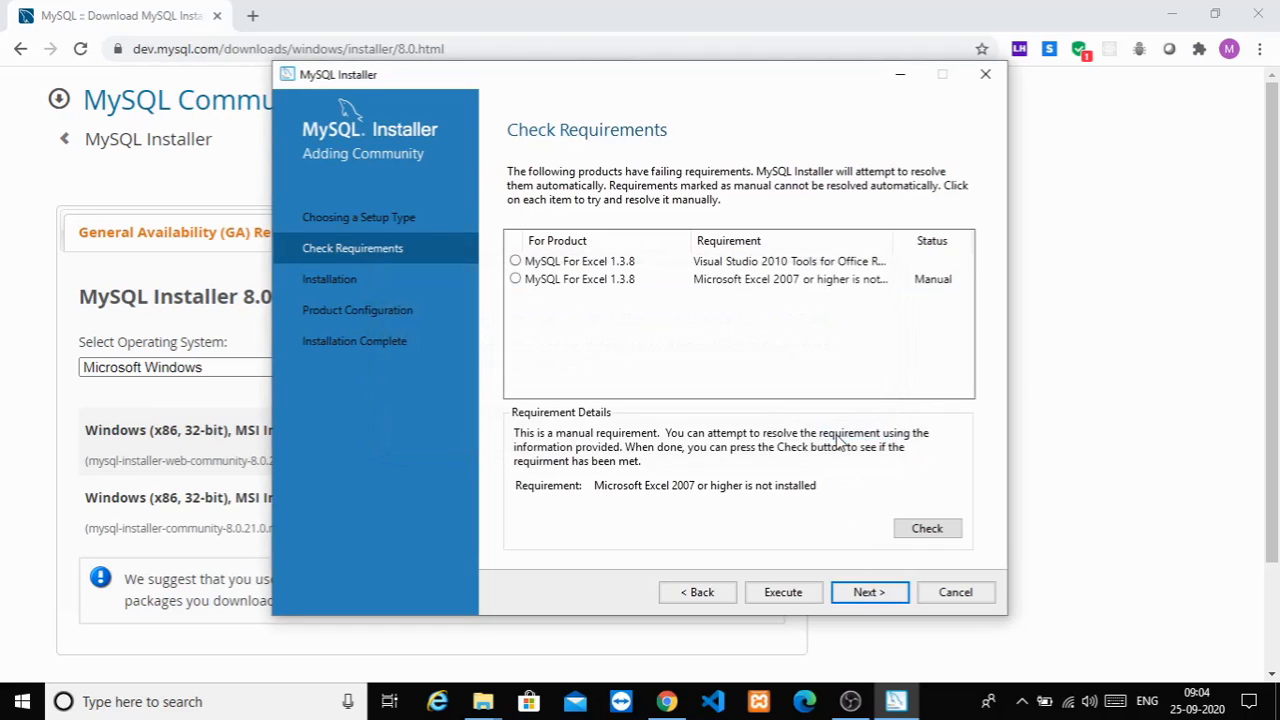
click(874, 590)
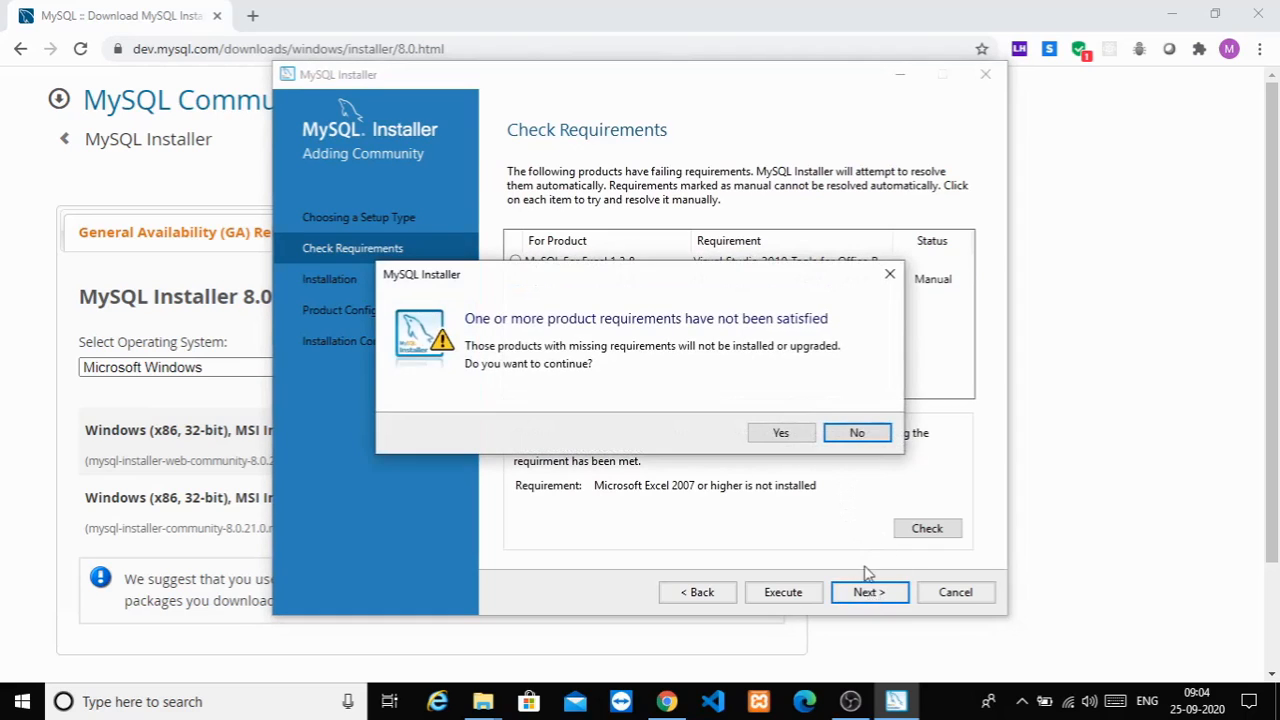
click(810, 437)
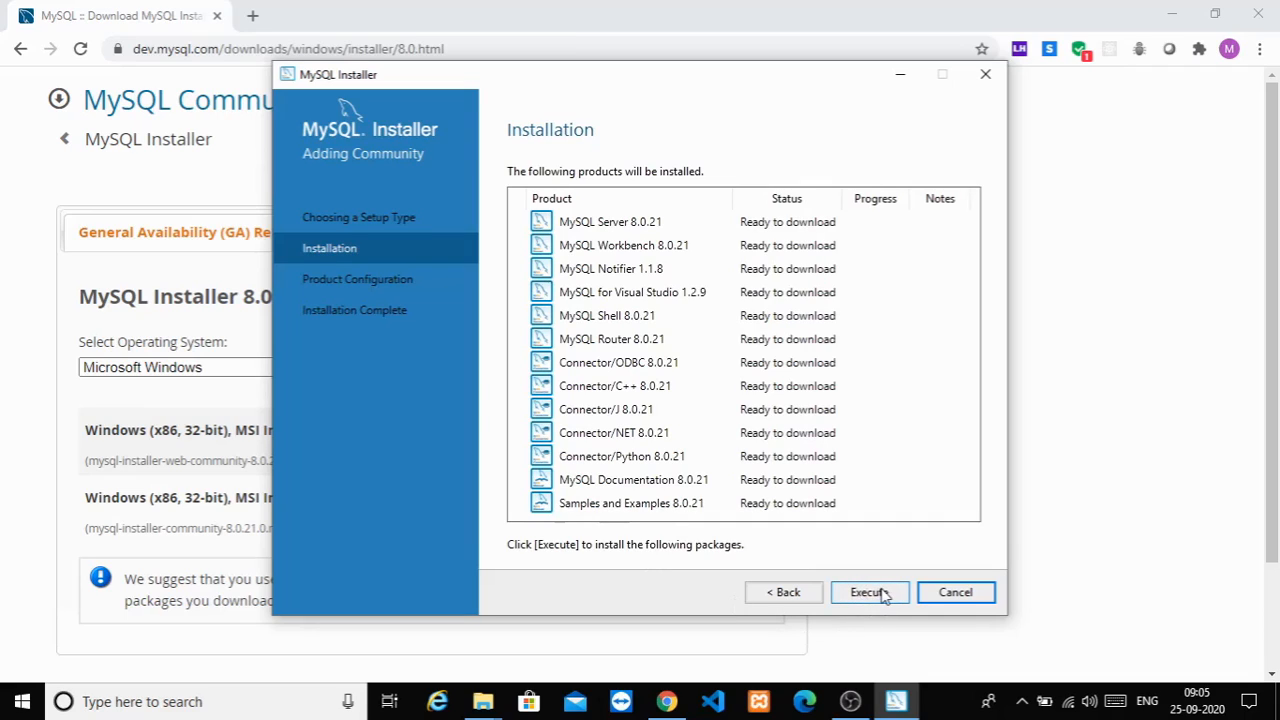
Step: Execute the download and install of all 13 products, then continue to configuration
click(882, 596)
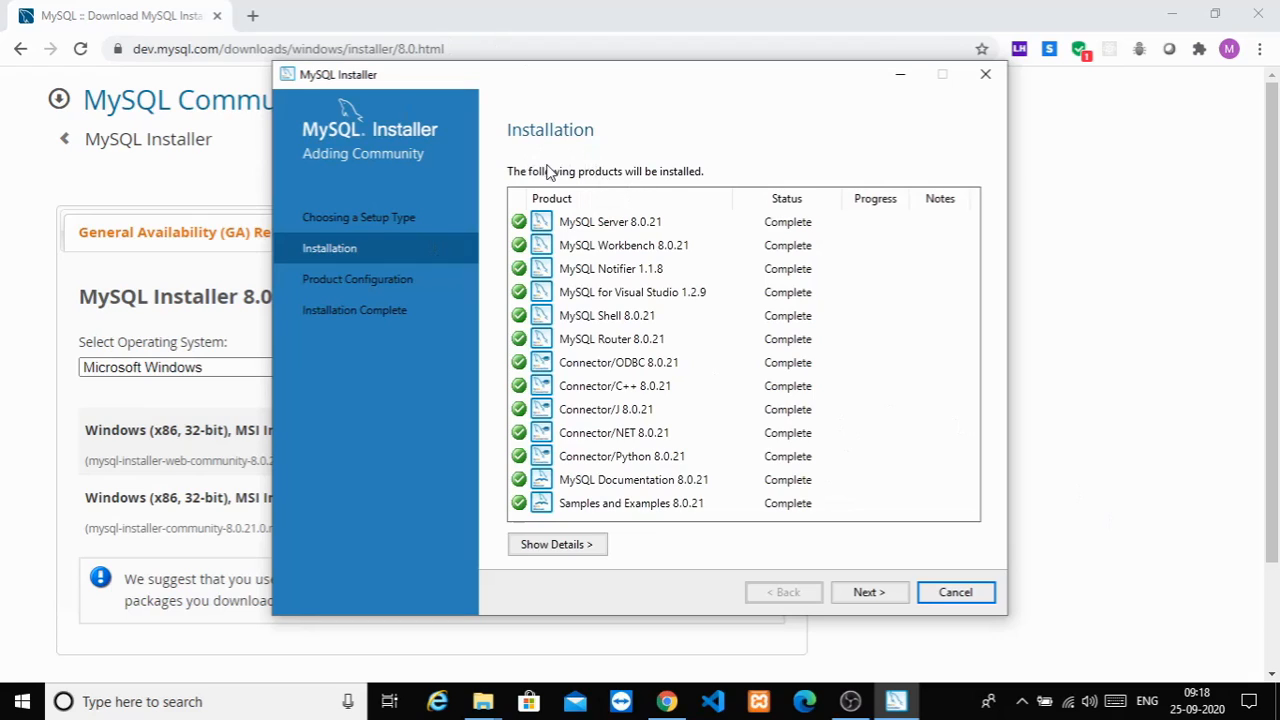
click(868, 592)
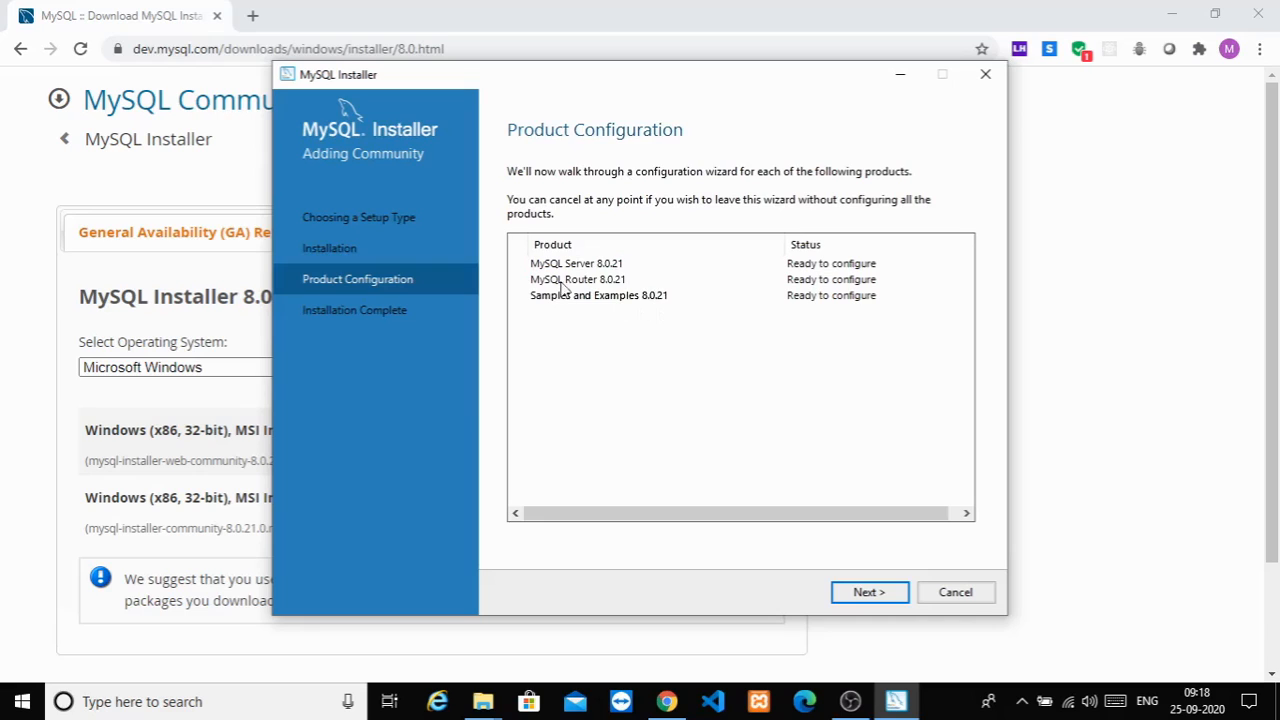
Step: Keep standalone server, Development Computer on port 3306, and strong password authentication
click(876, 594)
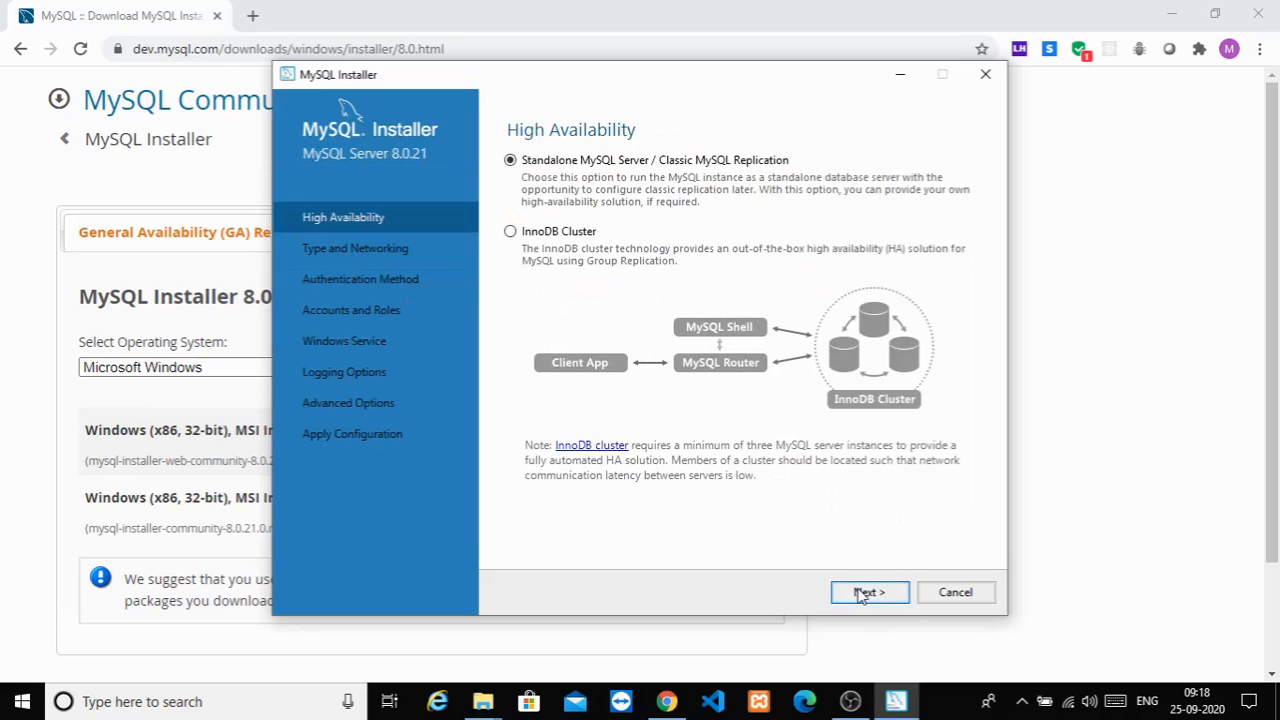
click(862, 594)
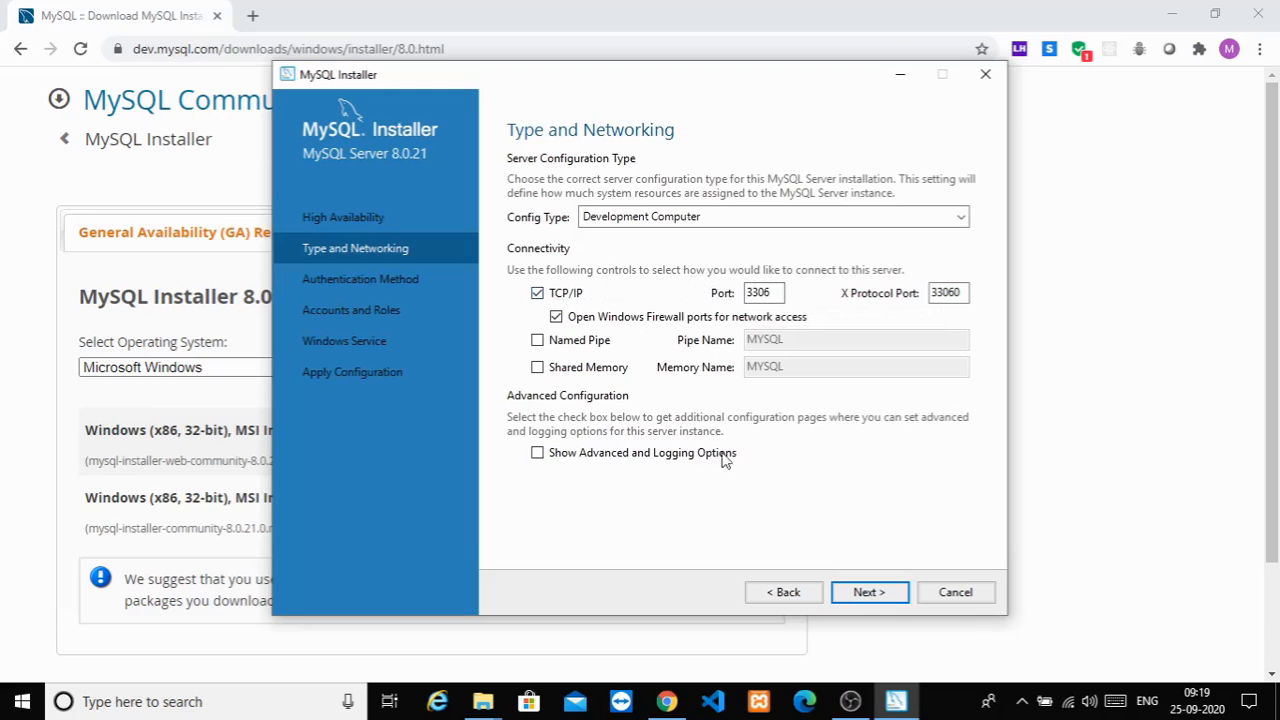
click(863, 596)
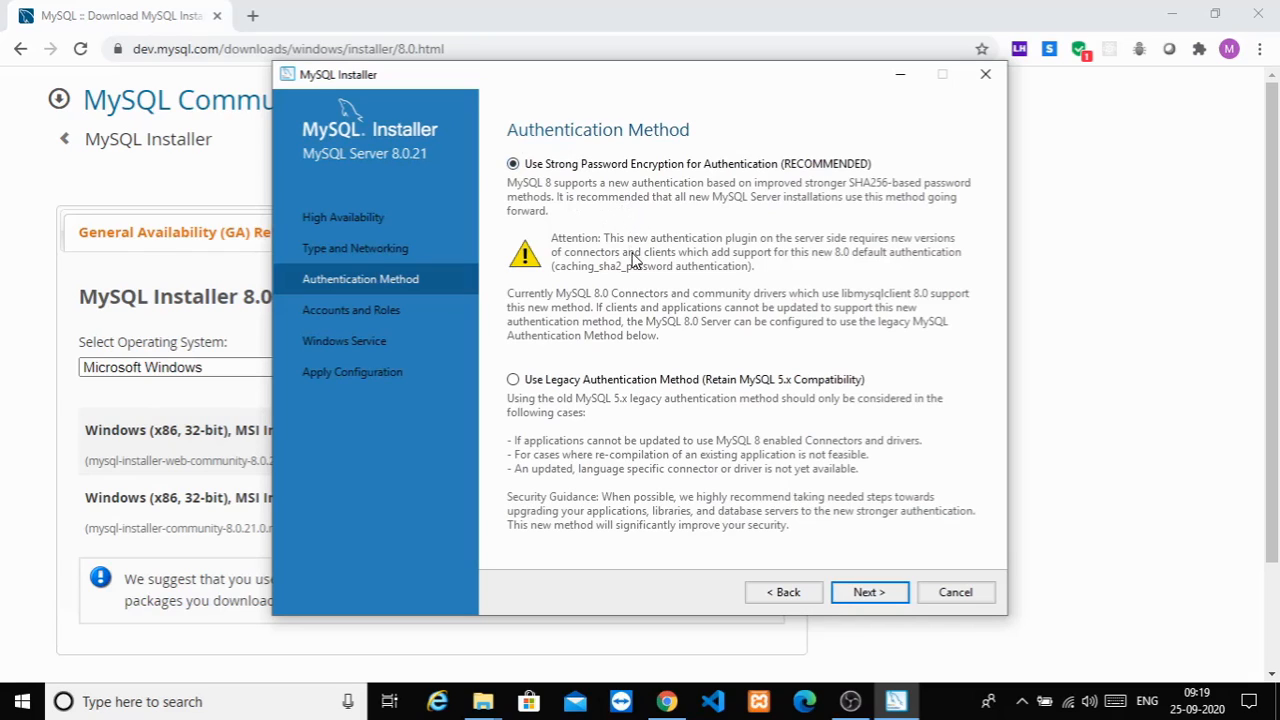
click(893, 595)
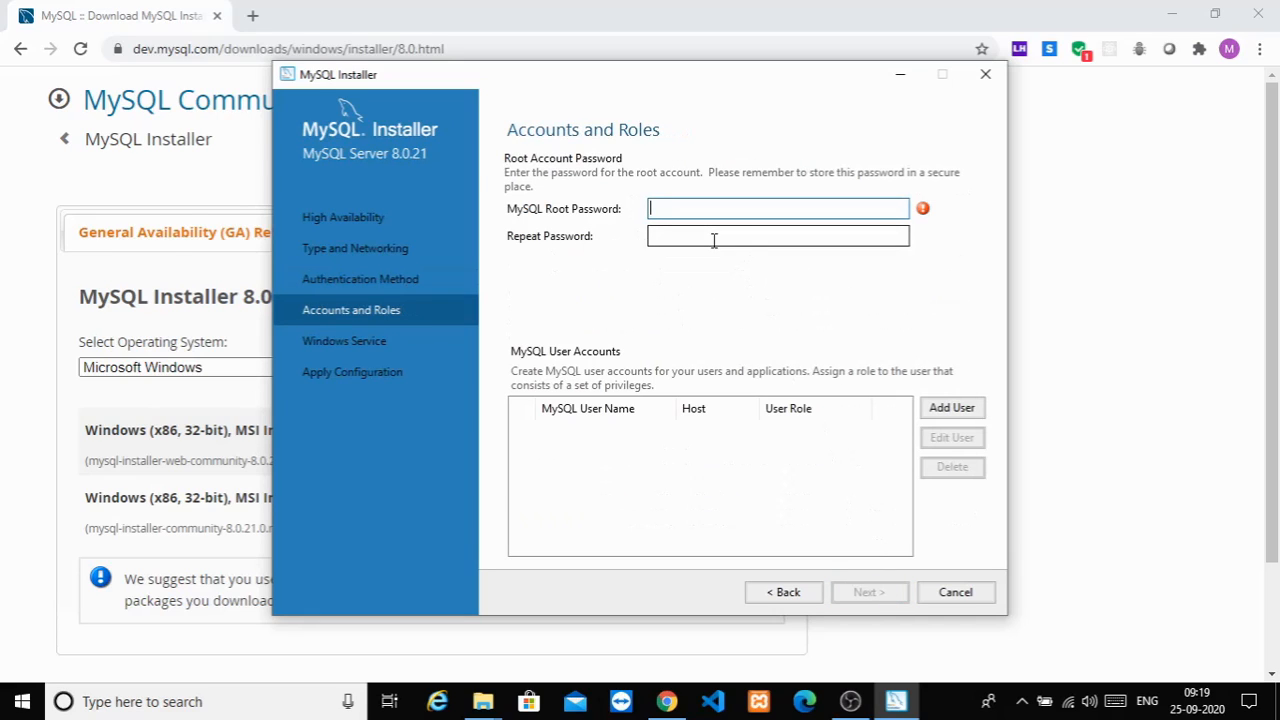
Step: Enter and confirm the root password, dismiss the Add User form without adding anyone
text(root123456)
click(726, 235)
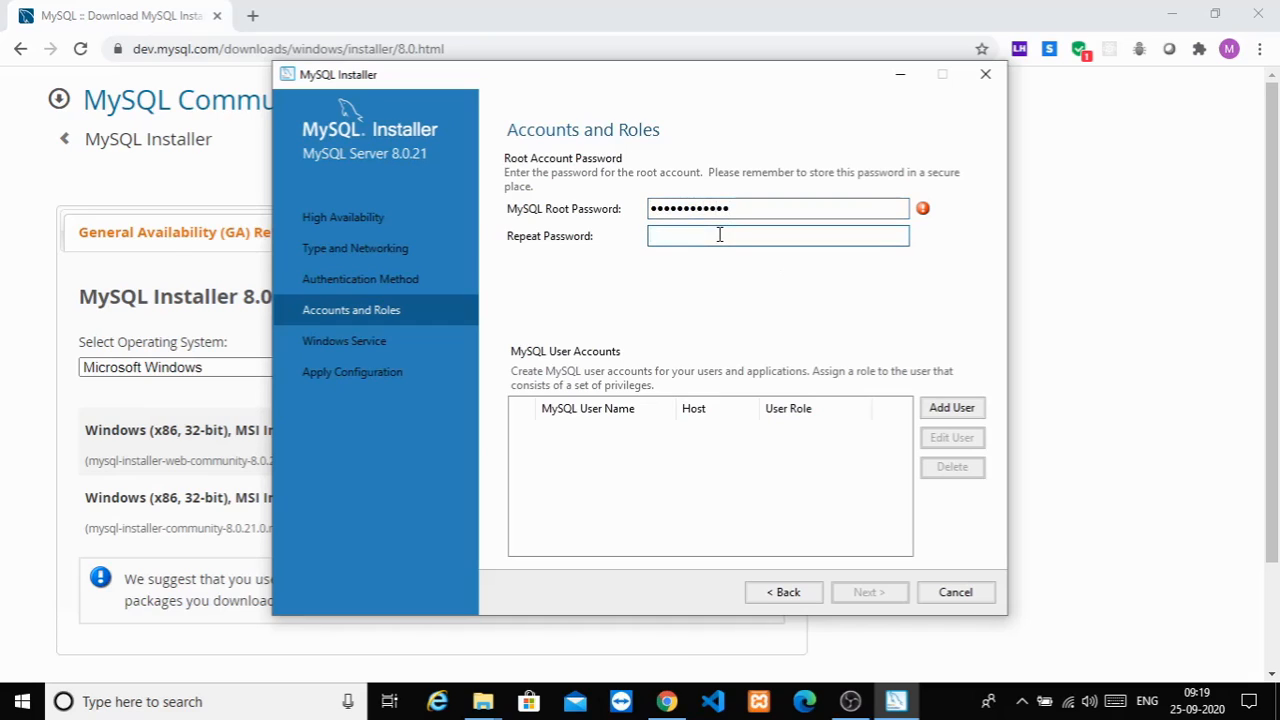
text(mysql@123456)
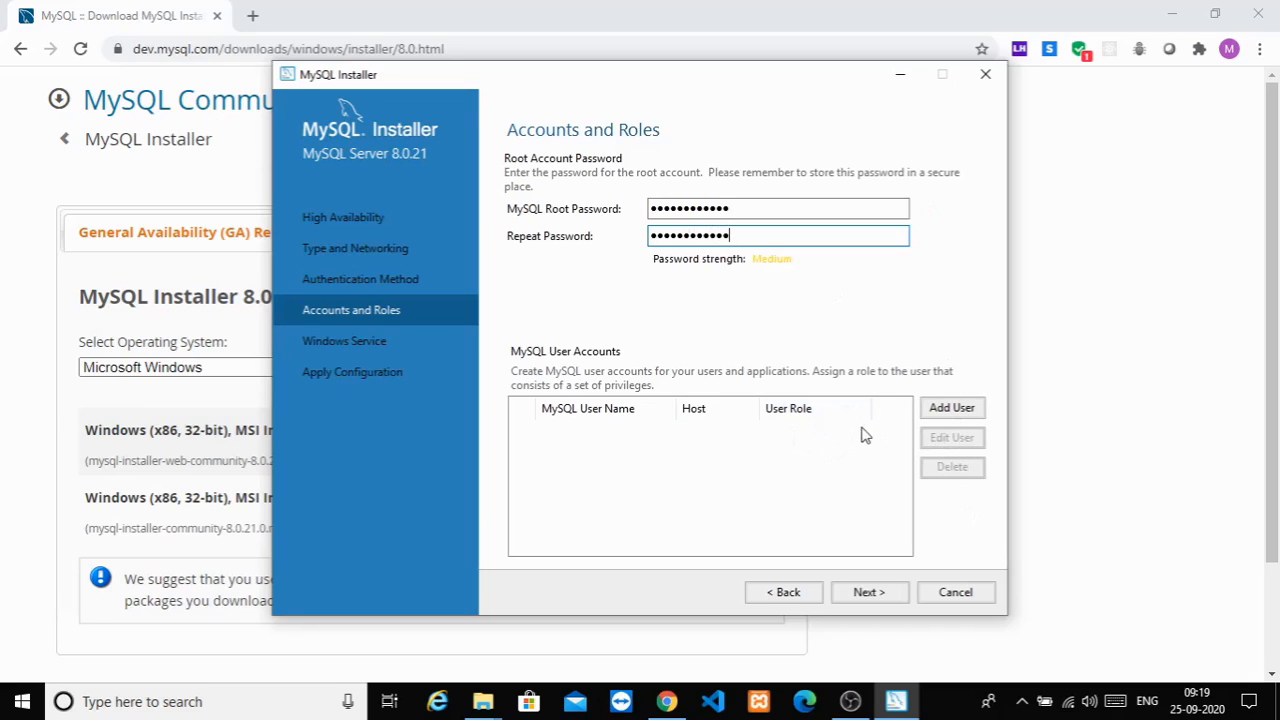
click(951, 408)
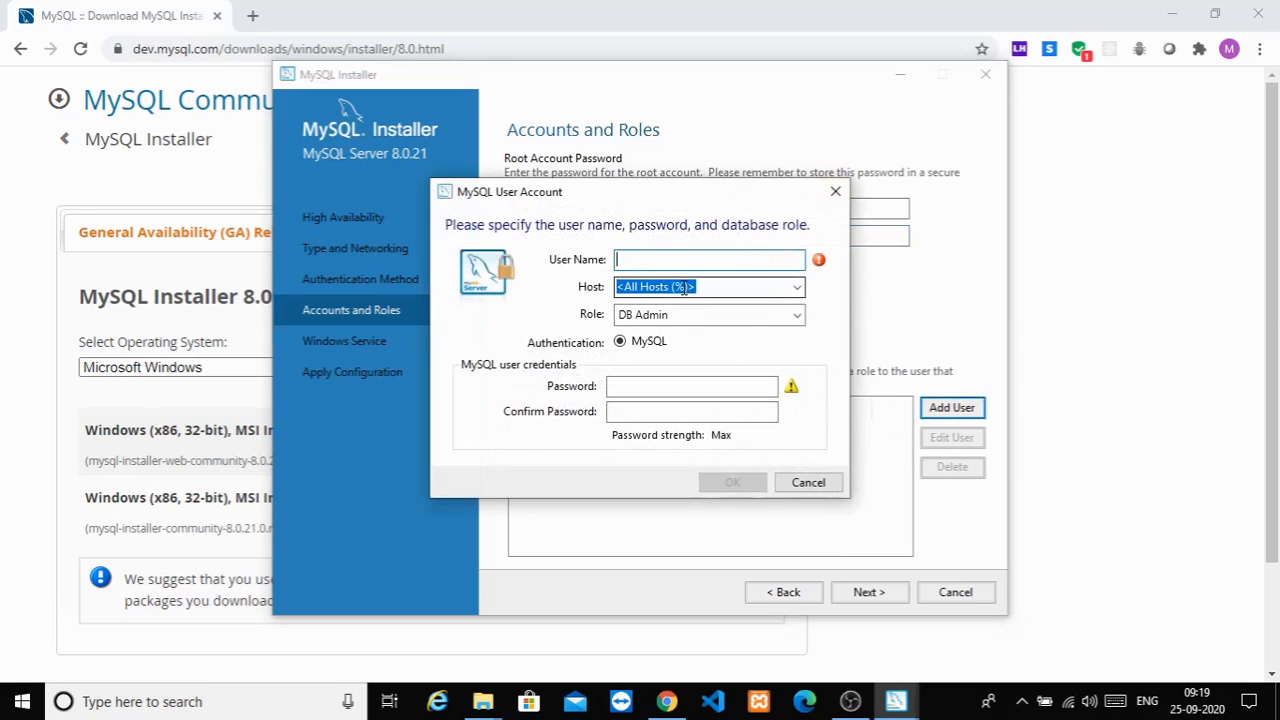
click(835, 192)
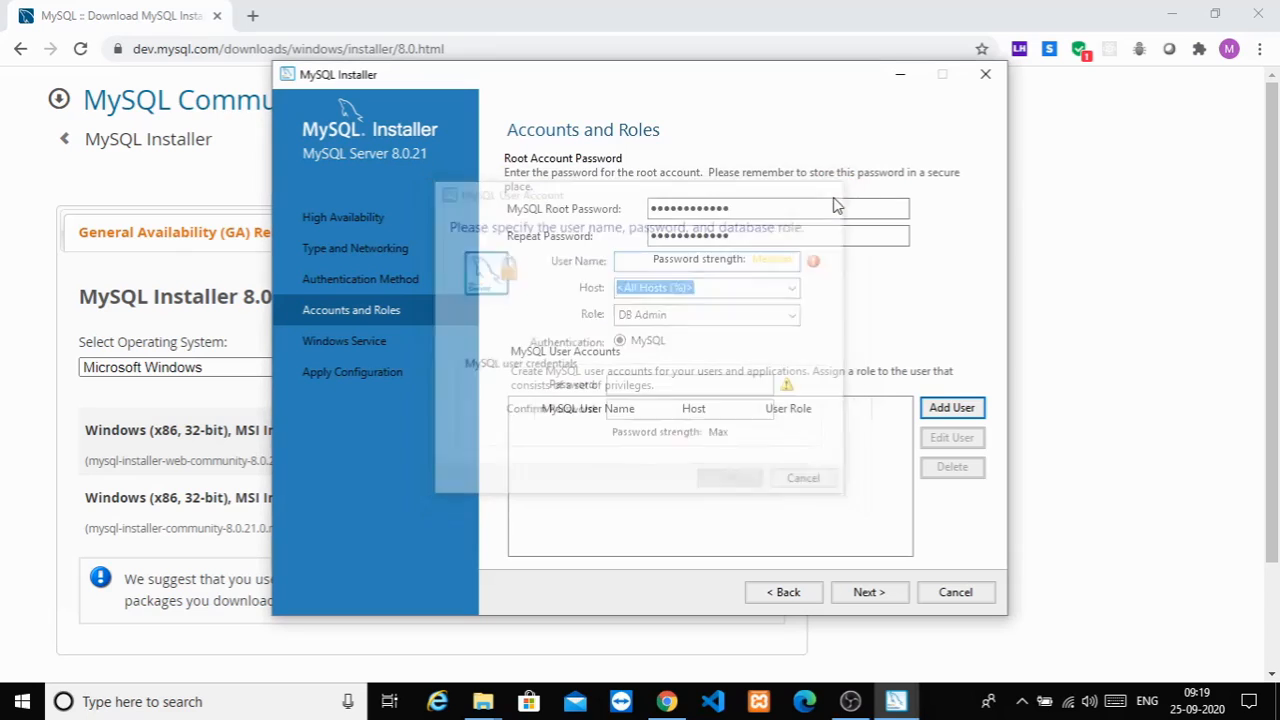
click(868, 592)
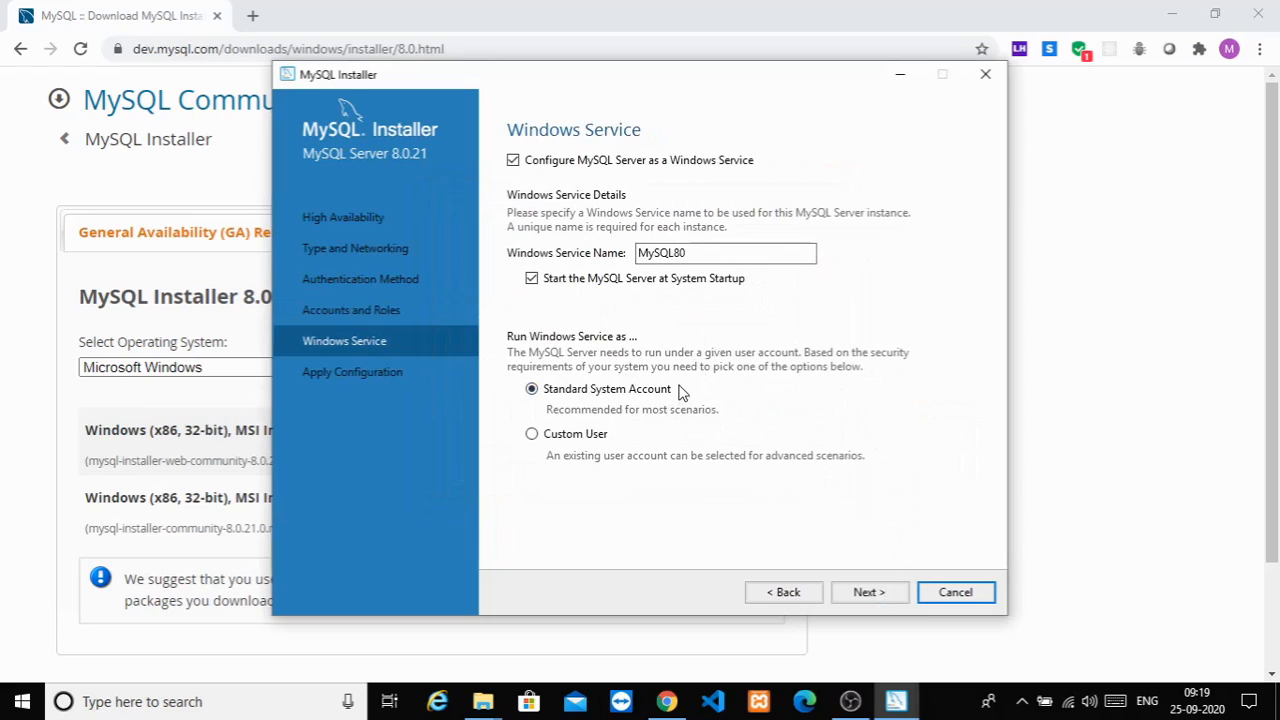
Step: Keep the MySQL80 service defaults and execute all seven configuration steps successfully
click(869, 593)
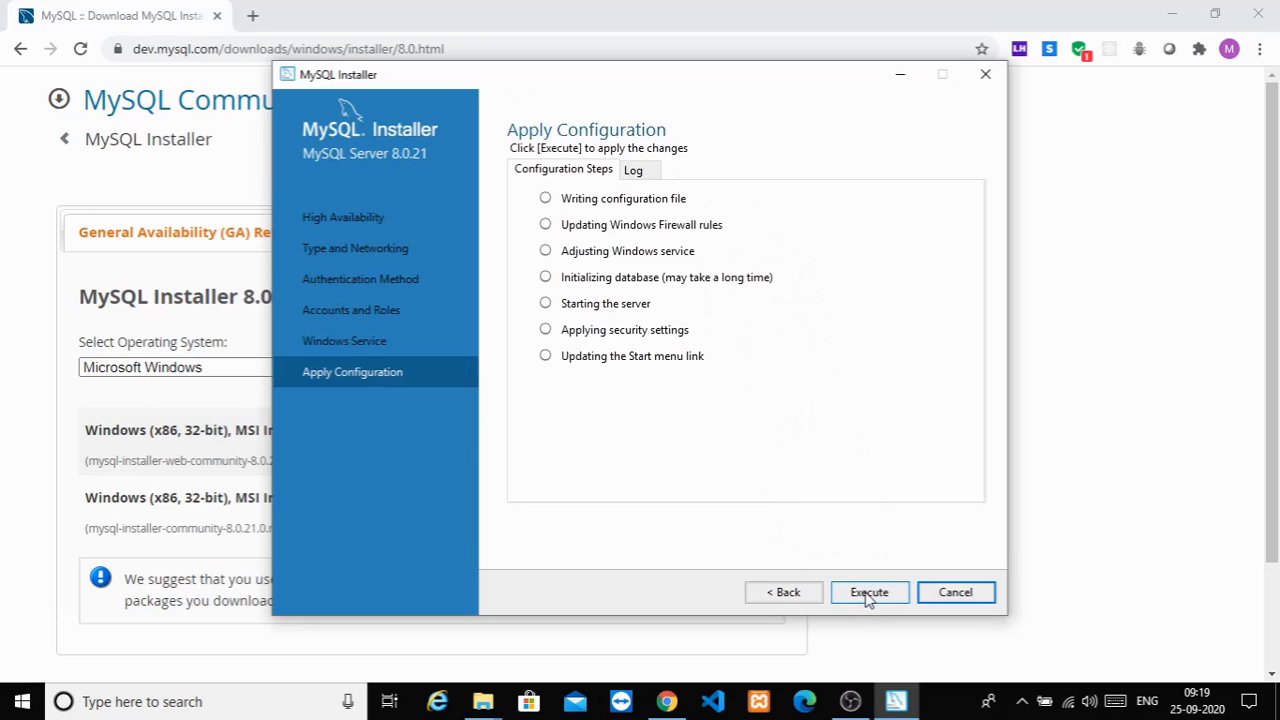
click(869, 597)
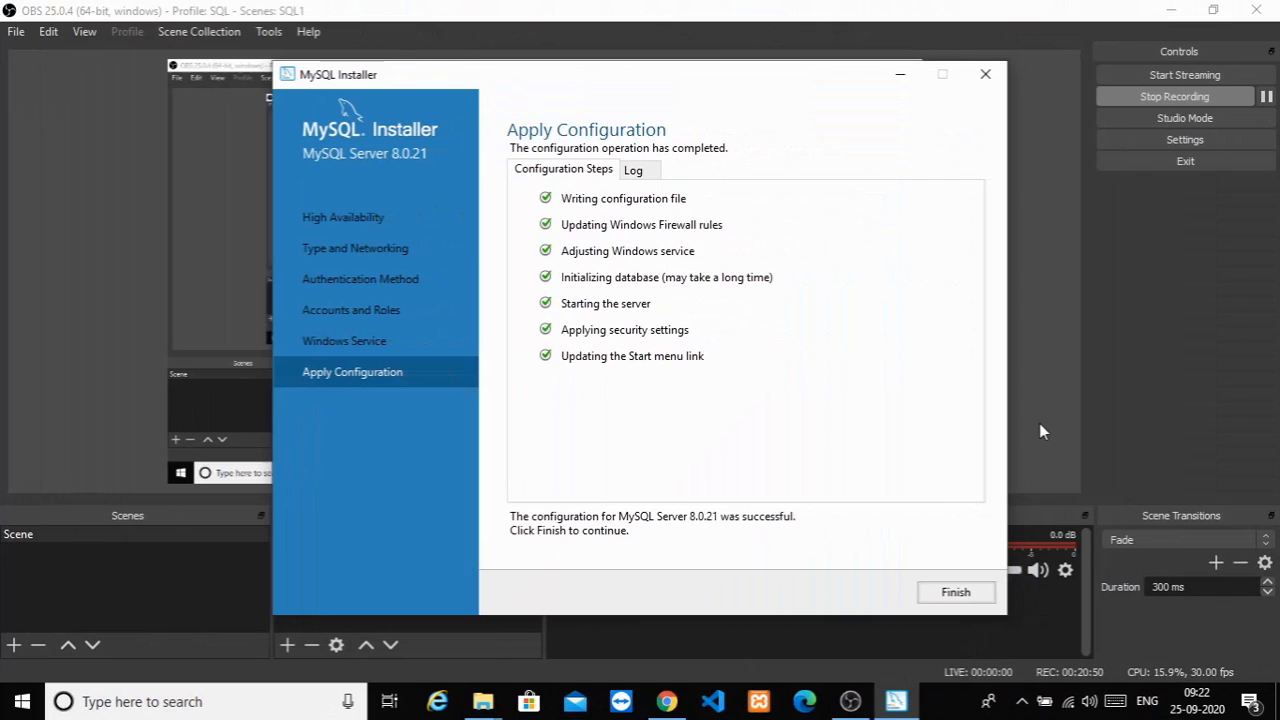
click(1172, 16)
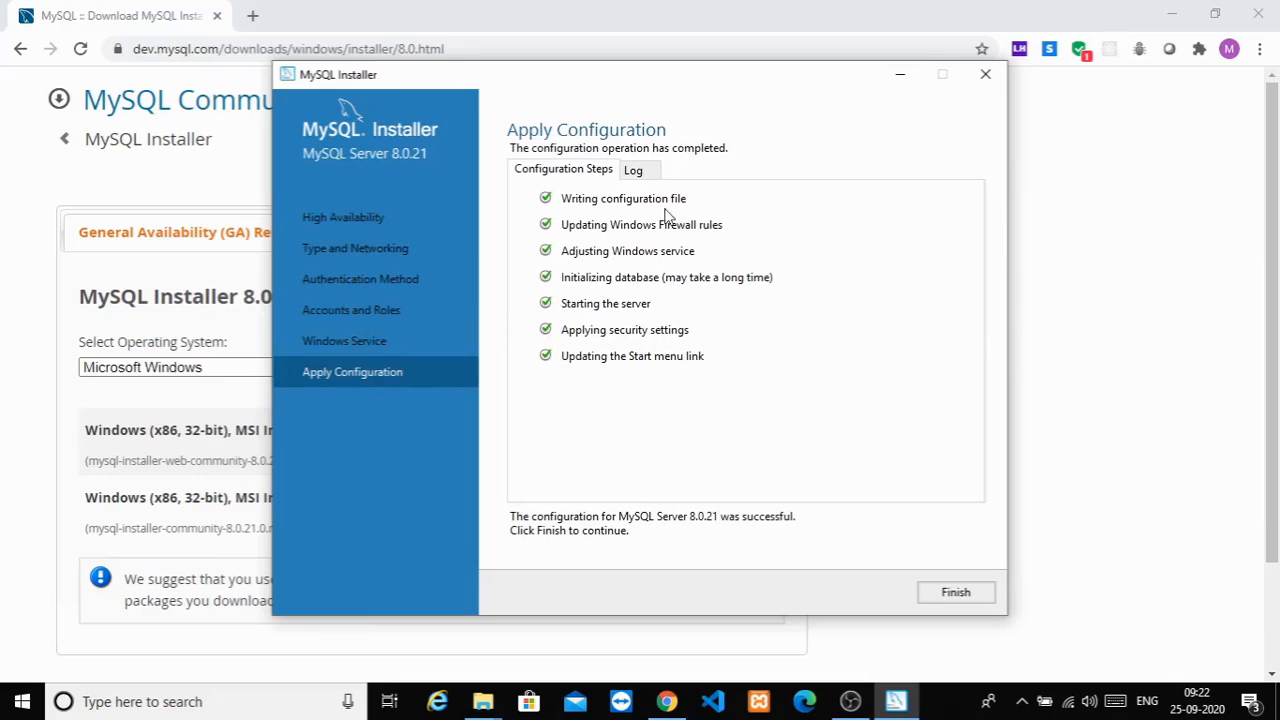
Step: Finish the server step and skip MySQL Router bootstrapping to reach Samples and Examples
click(955, 593)
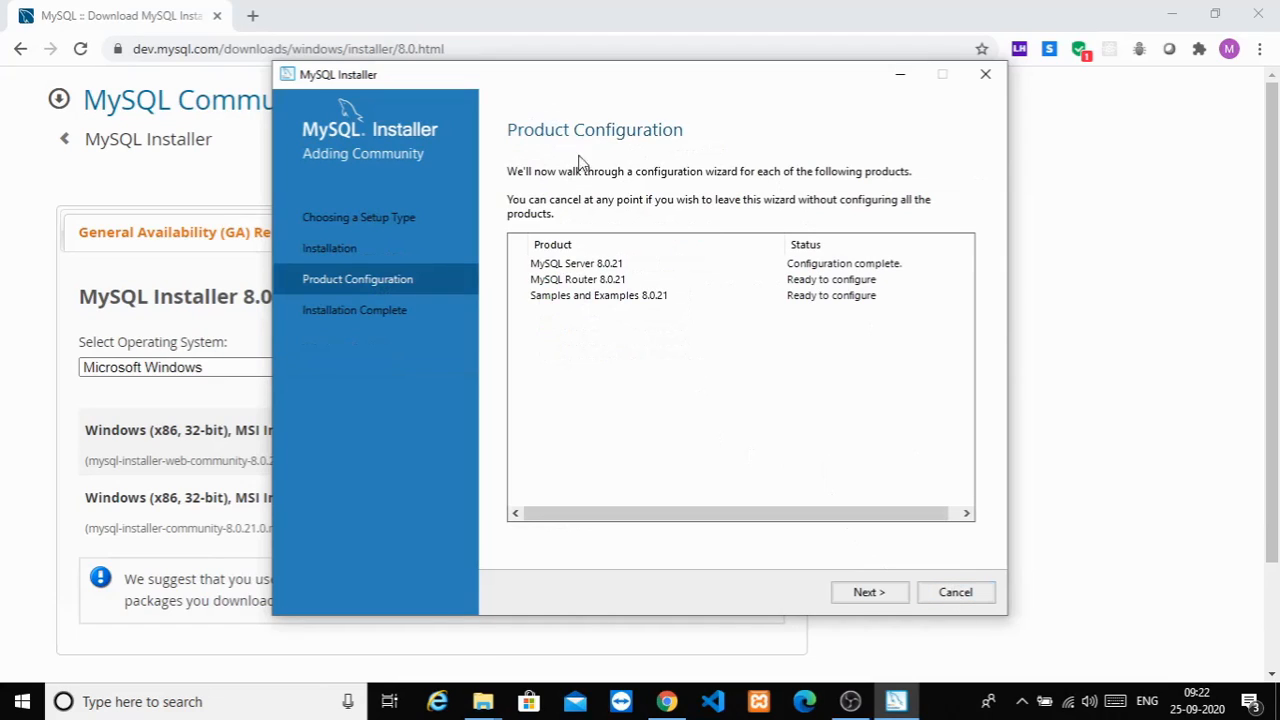
click(863, 596)
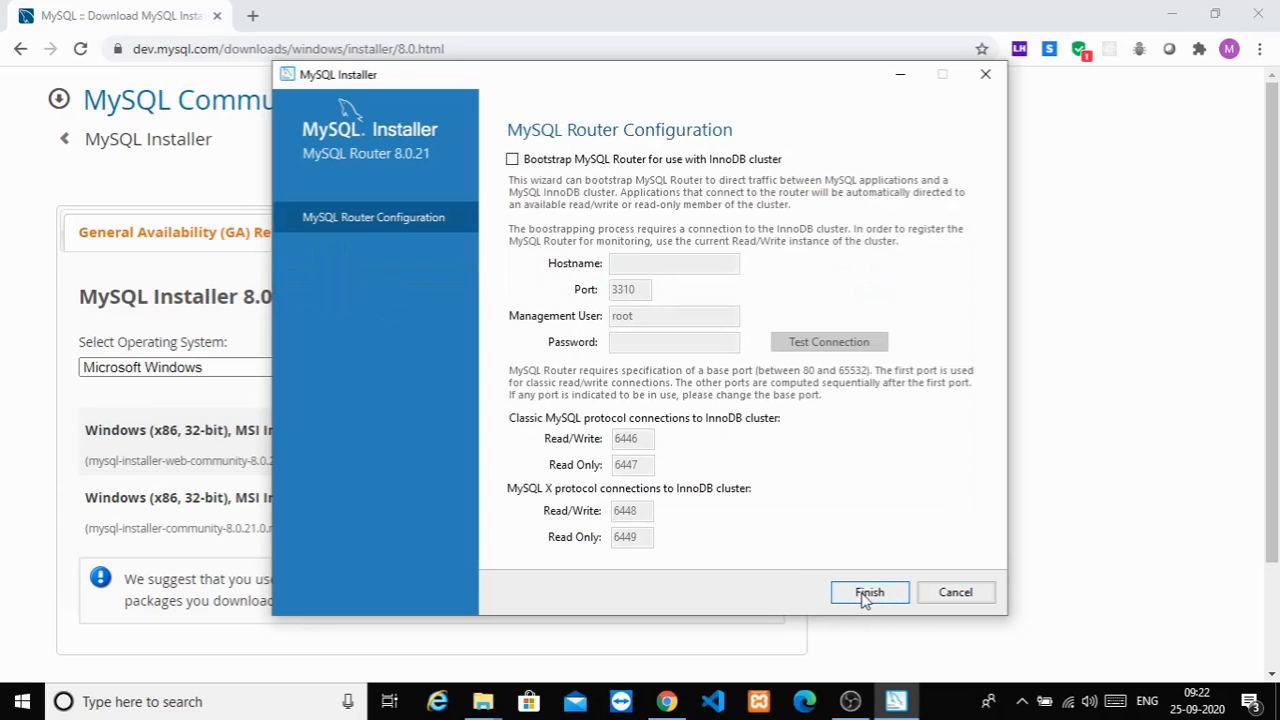
click(866, 594)
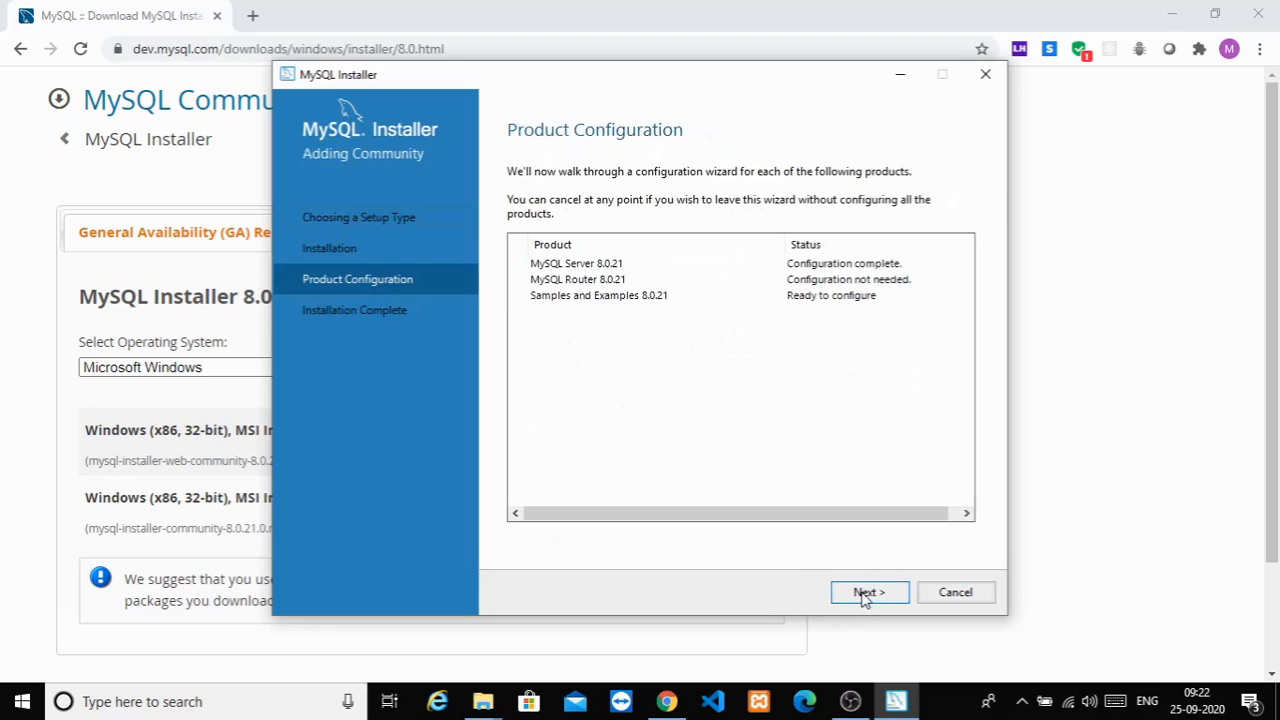
click(866, 594)
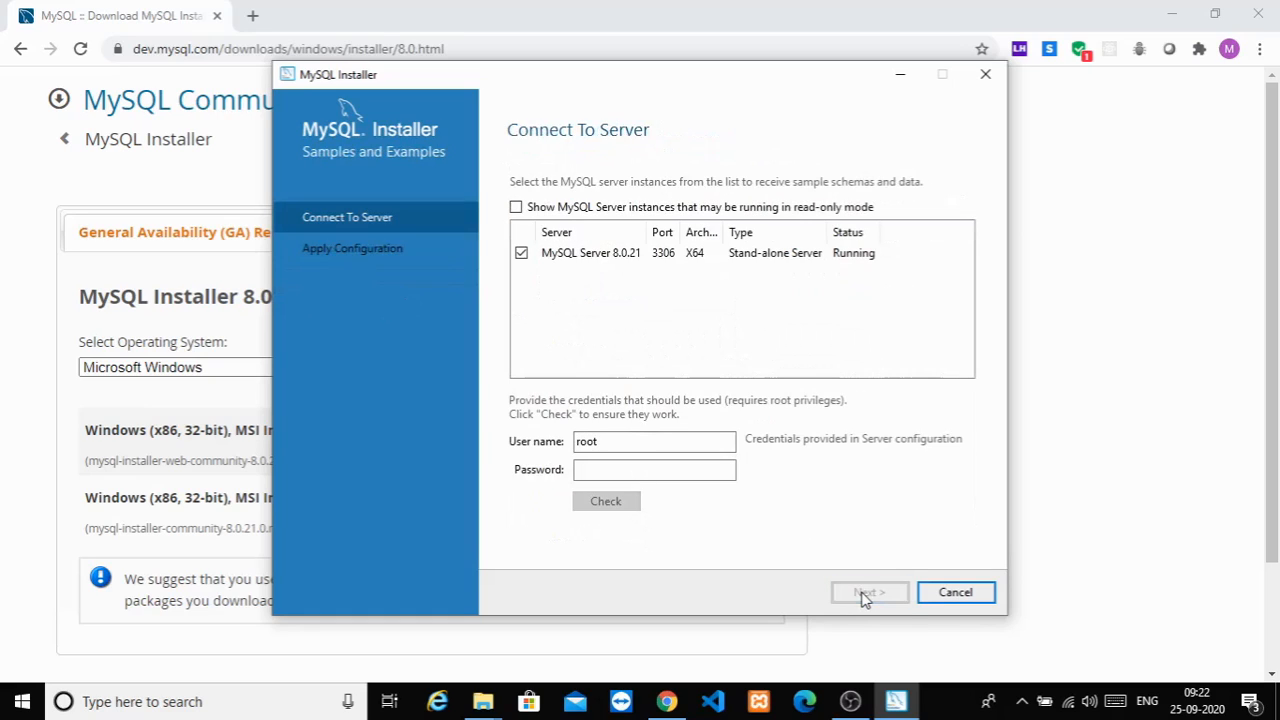
Step: Enter the root password and re-check until MySQL Server 8.0.21 reports Connection succeeded, then continue
click(646, 474)
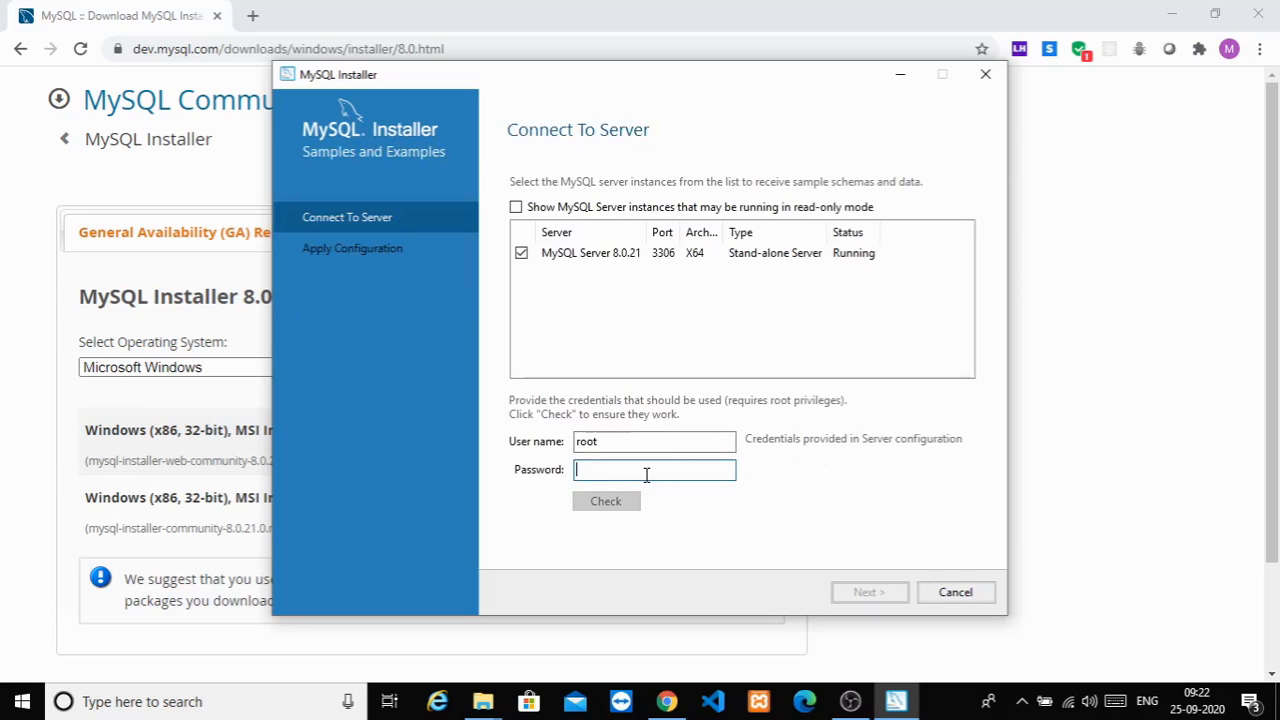
text(r)
text(•)
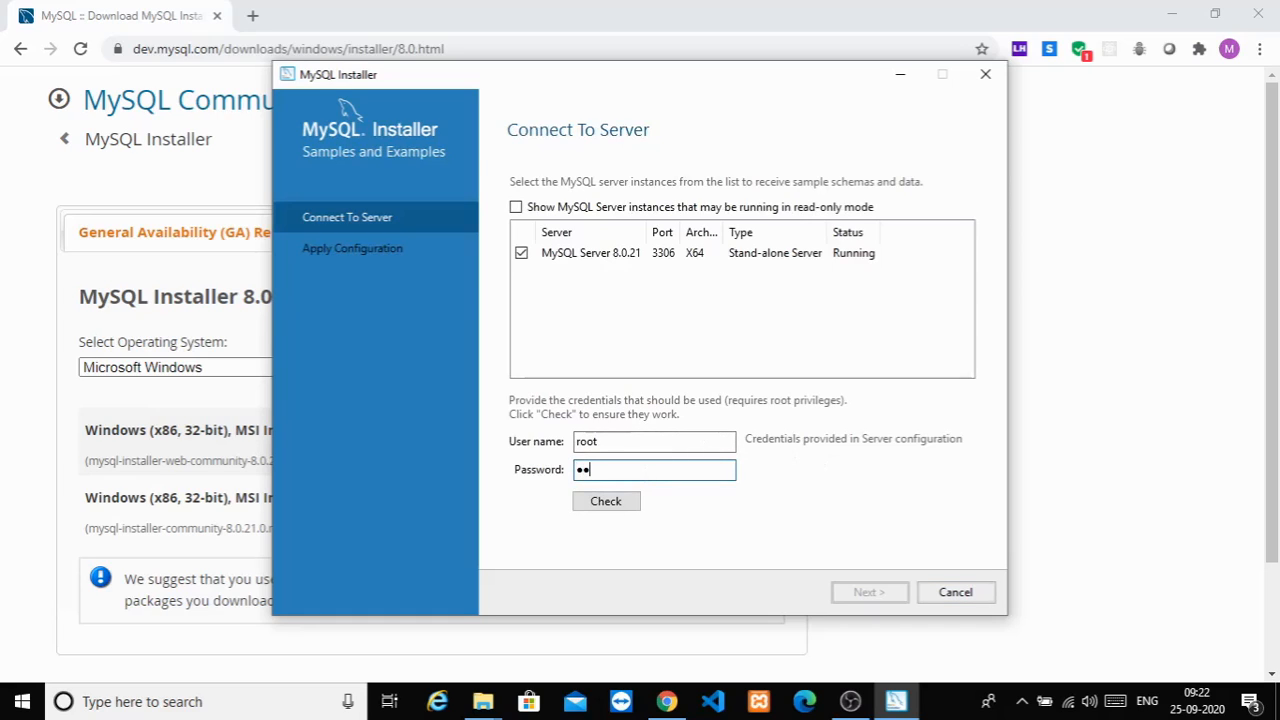
text(•••••••)
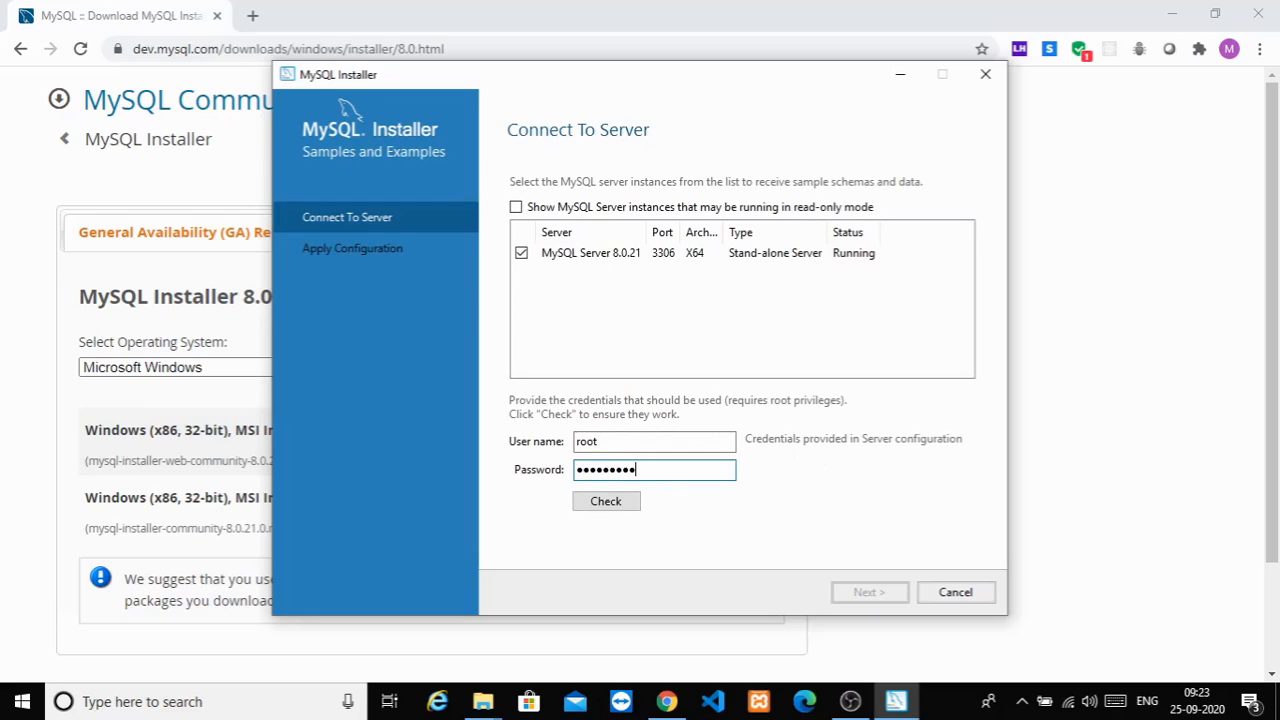
text(•••)
click(624, 505)
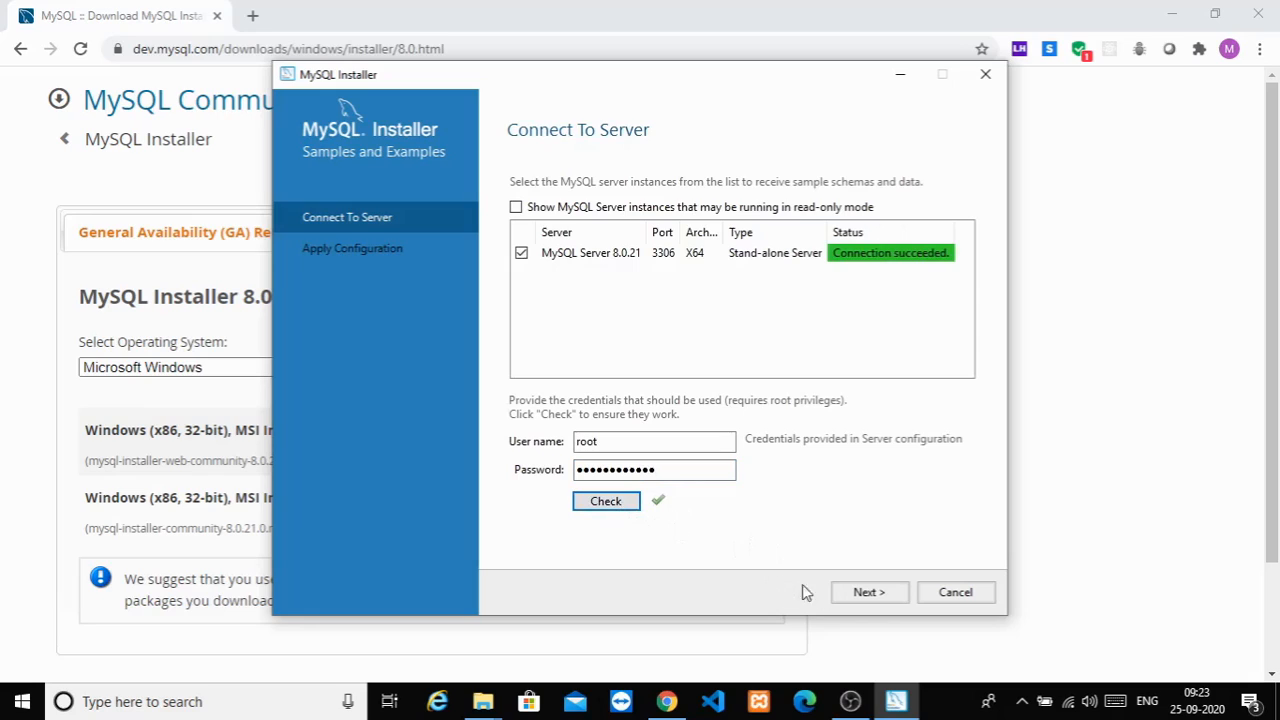
click(628, 506)
click(868, 591)
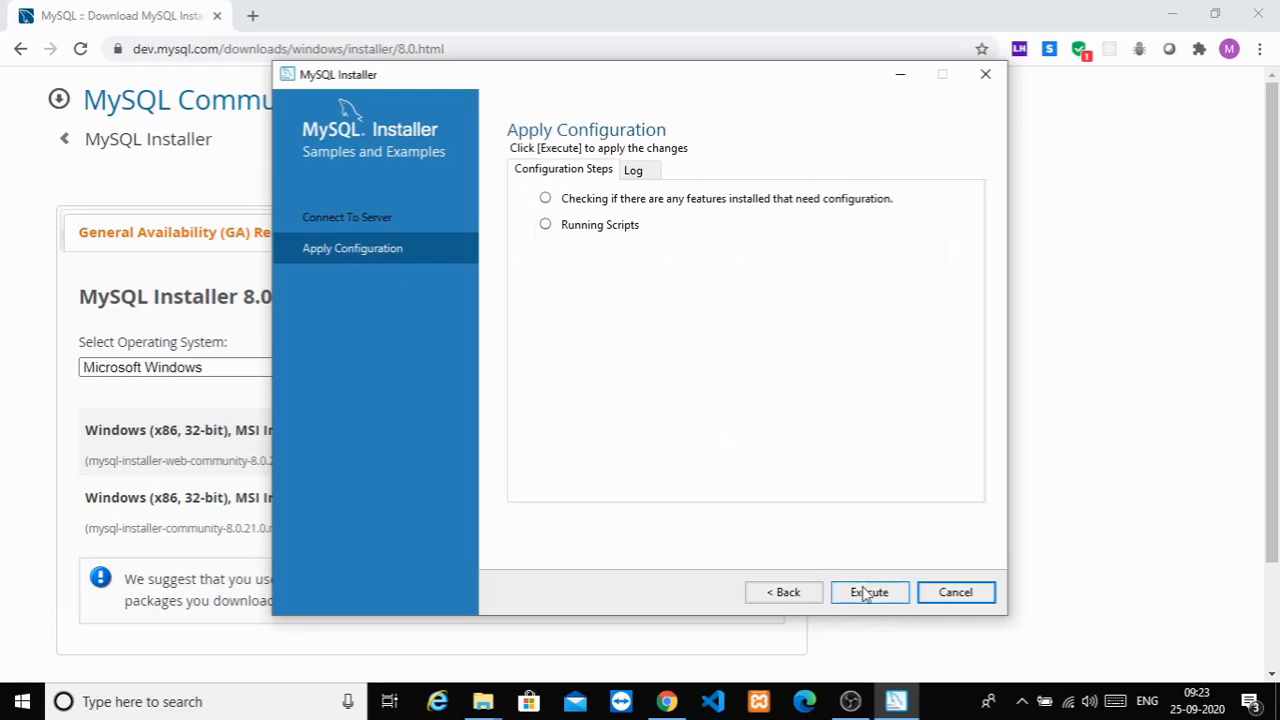
Step: Execute the Samples and Examples configuration and finish setup with Start MySQL Workbench and Shell ticked
click(867, 593)
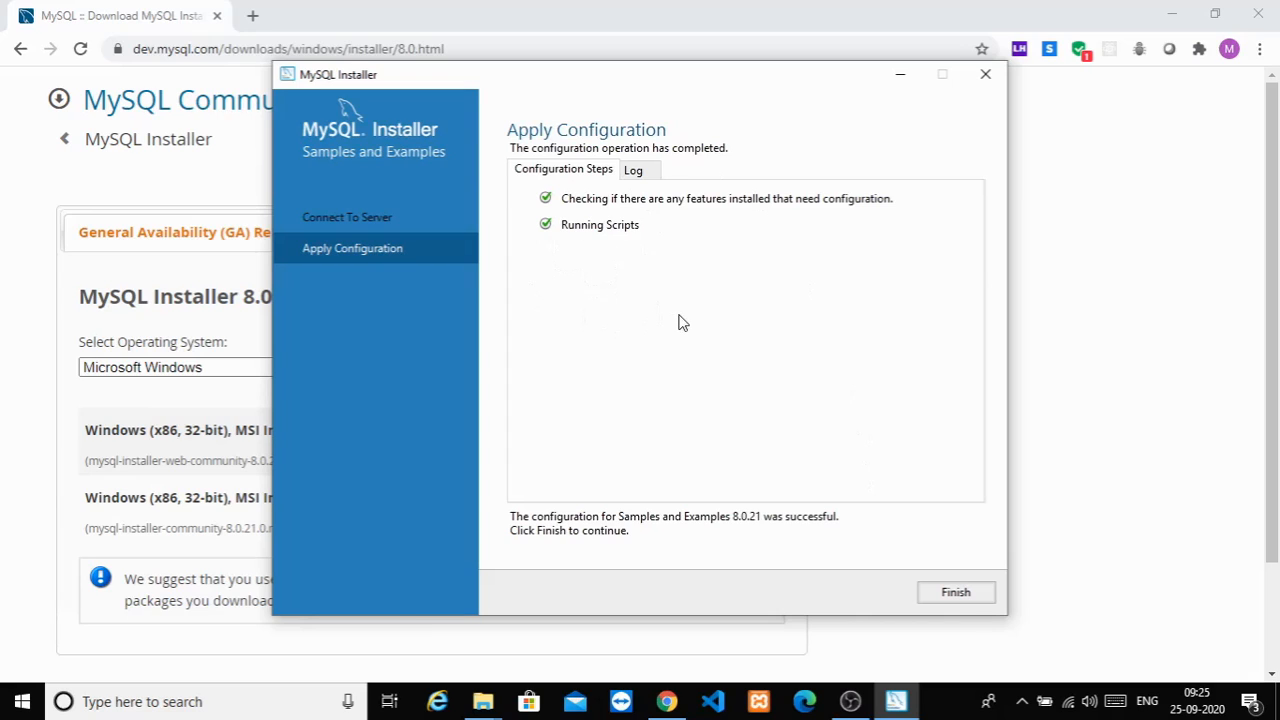
click(950, 594)
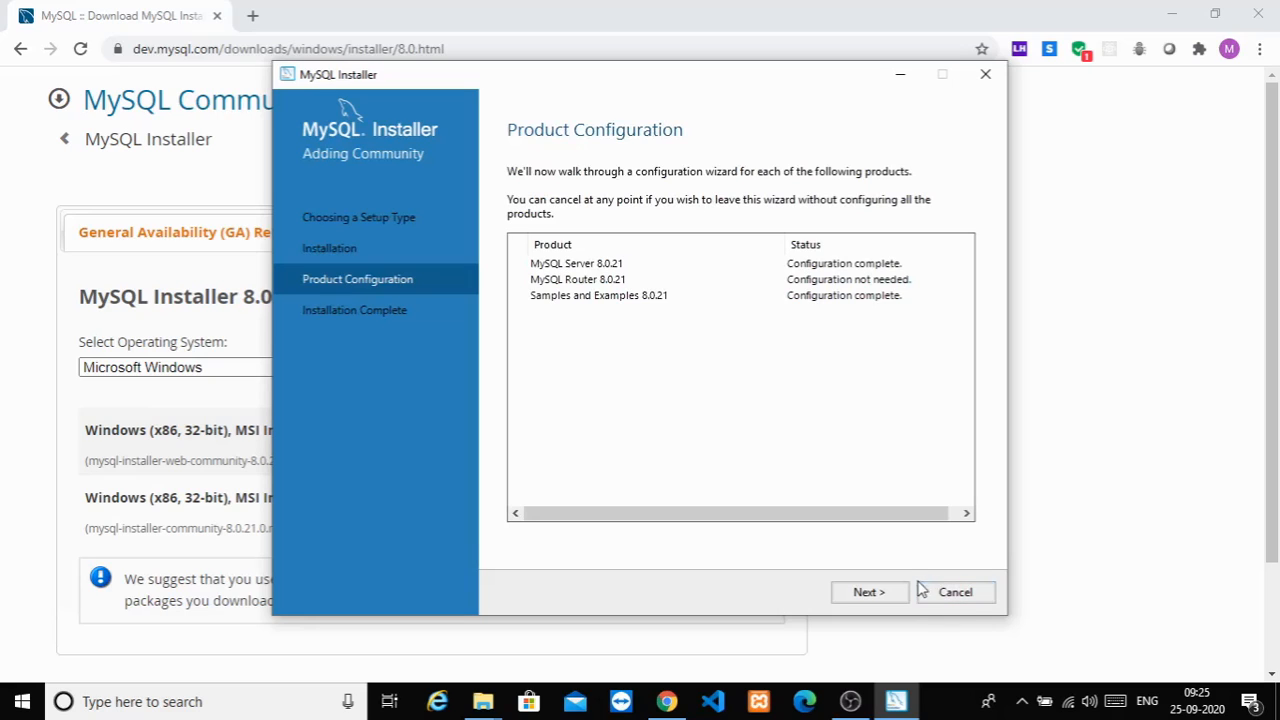
click(886, 597)
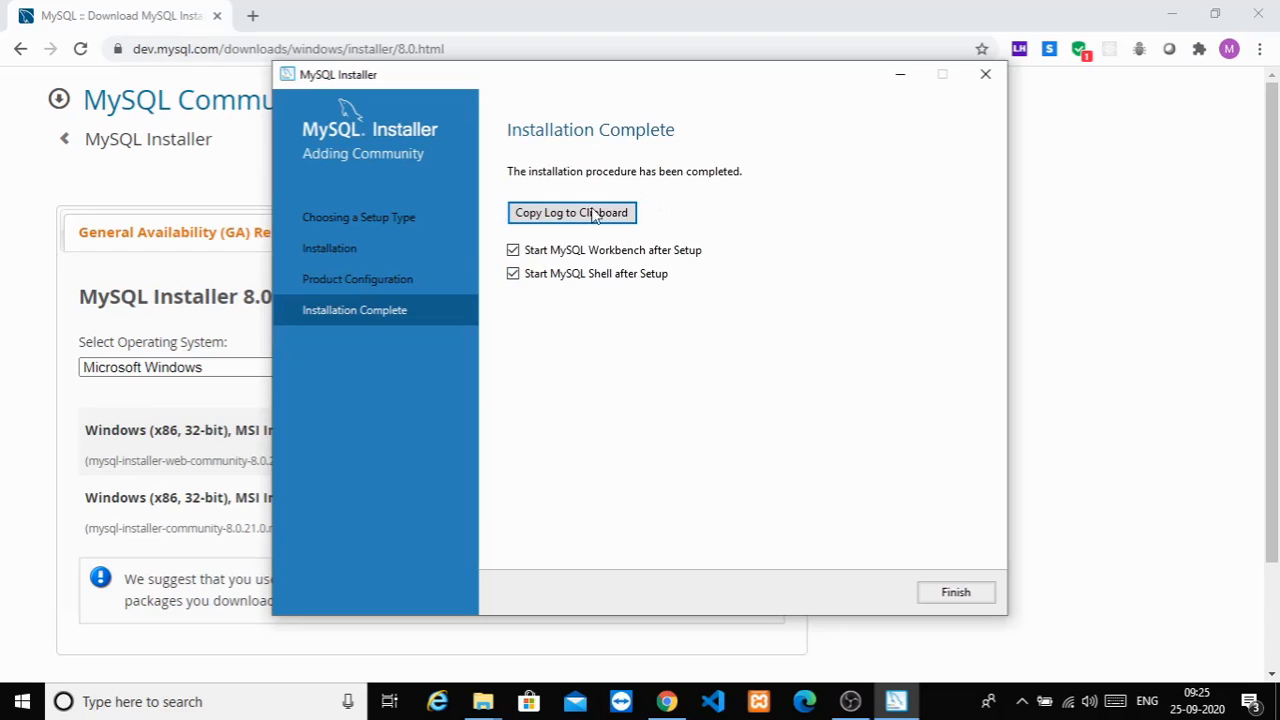
click(946, 593)
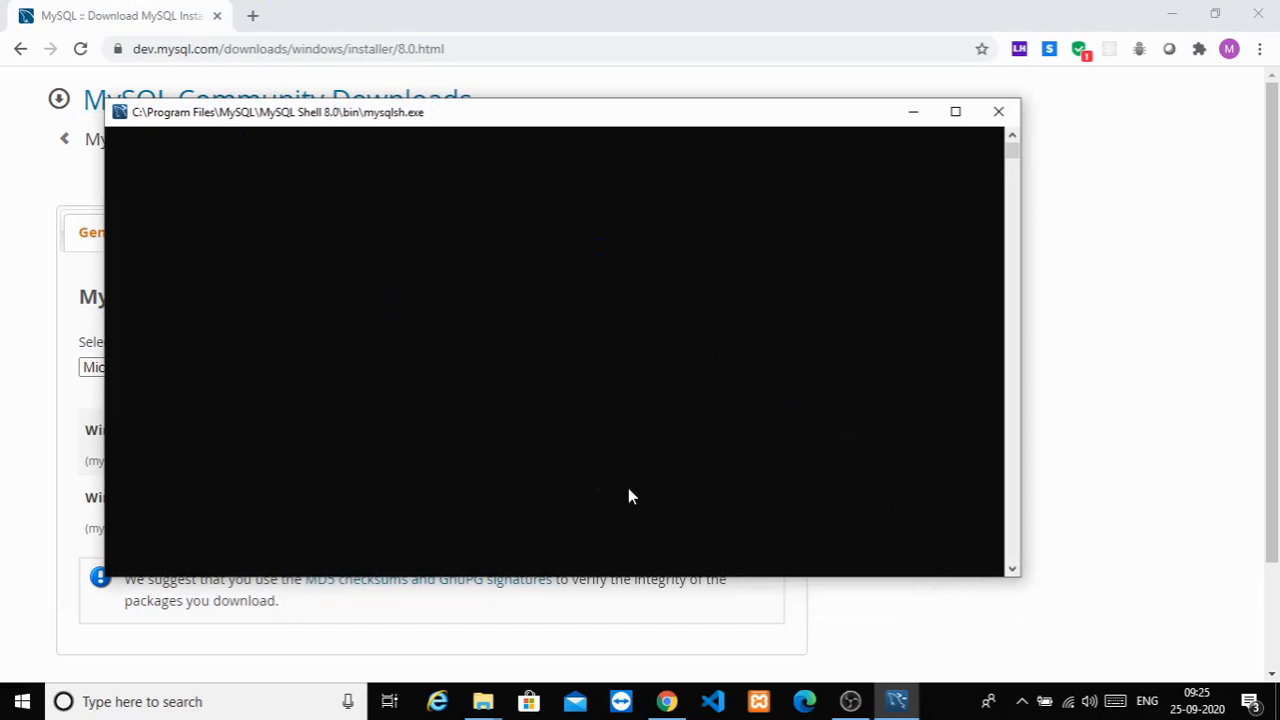
Step: Check the MySQL Shell 8.0.21 JS prompt, minimise the shell, and maximise MySQL Workbench
click(900, 703)
click(898, 702)
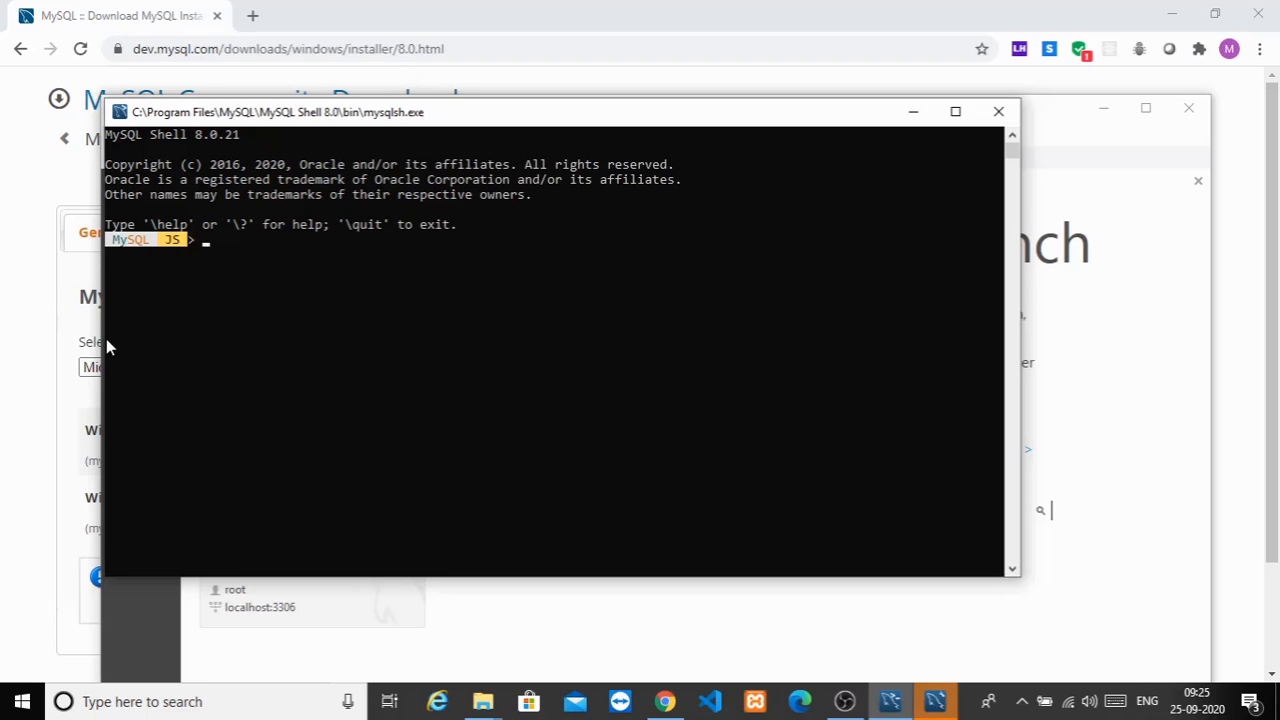
click(913, 112)
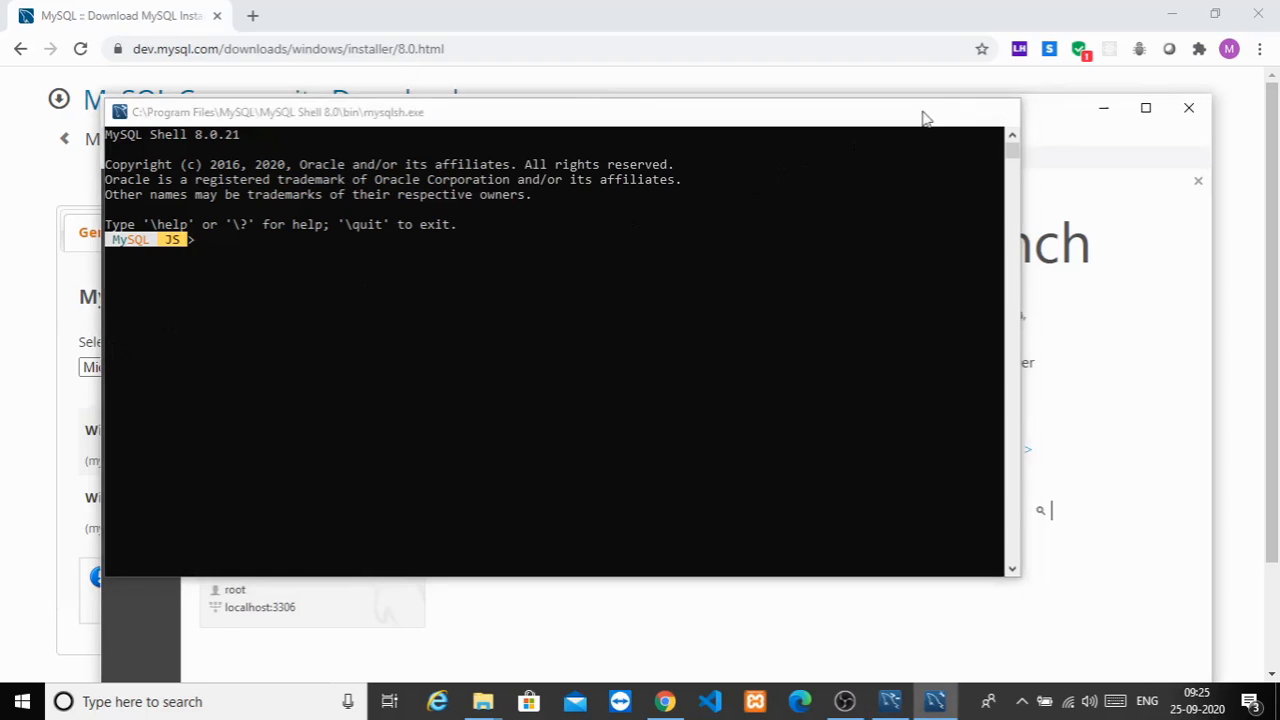
click(1145, 108)
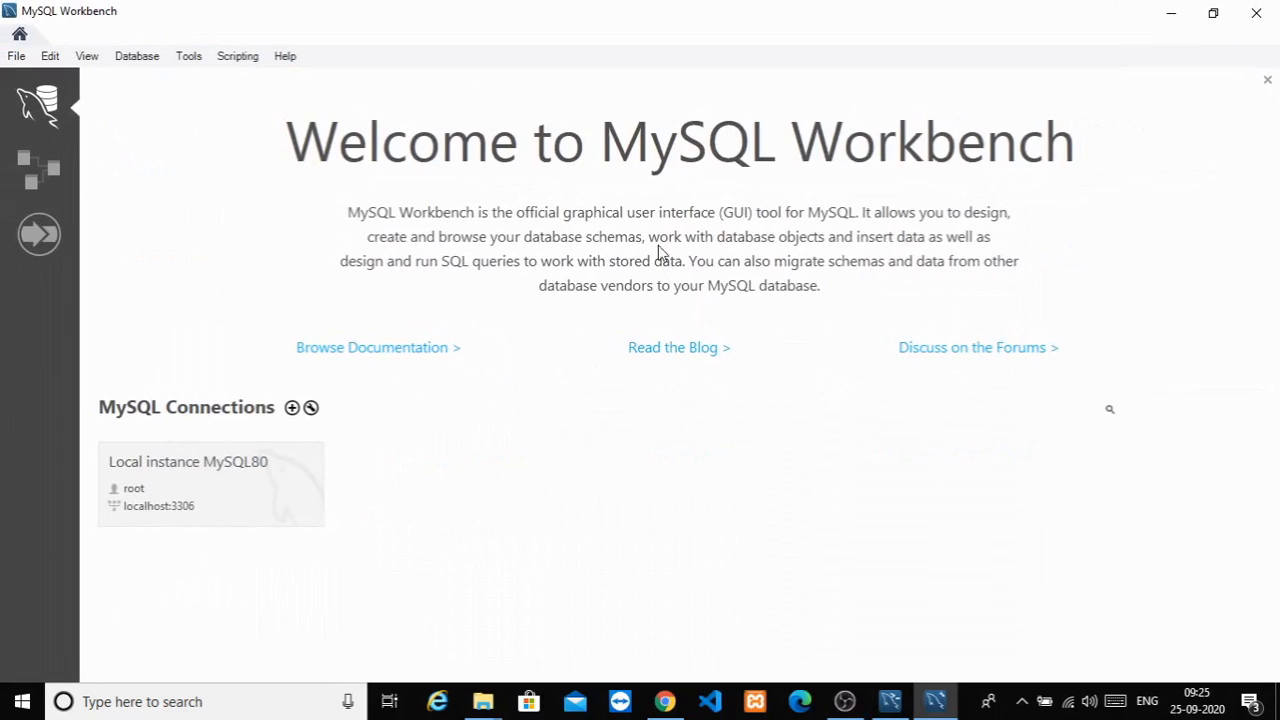